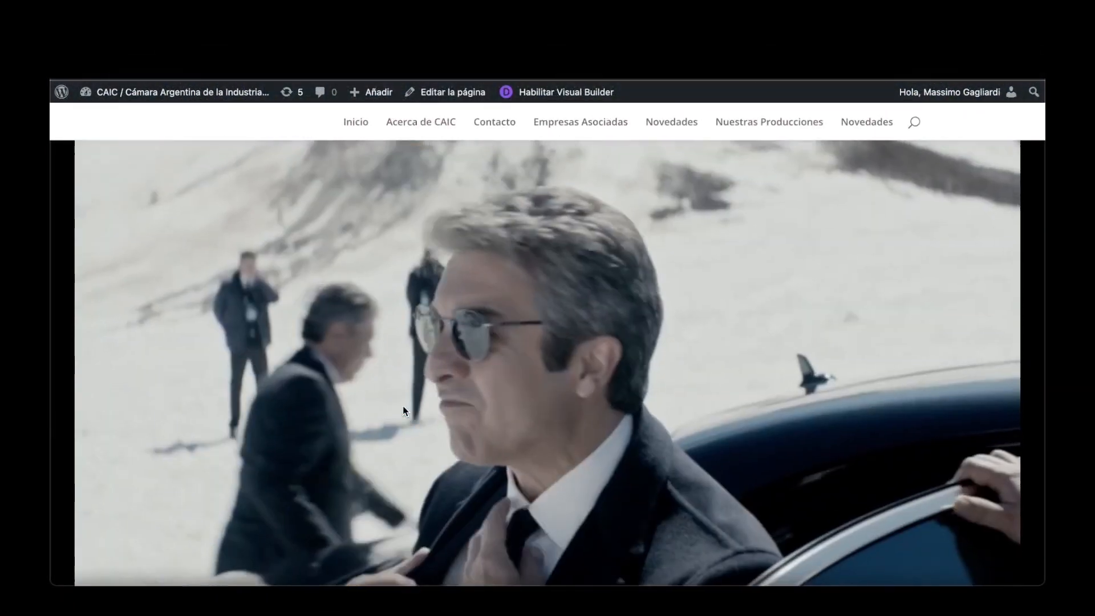
{"action": "scroll", "coordinate": [230, 538], "scroll_direction": "down", "scroll_amount": 7}
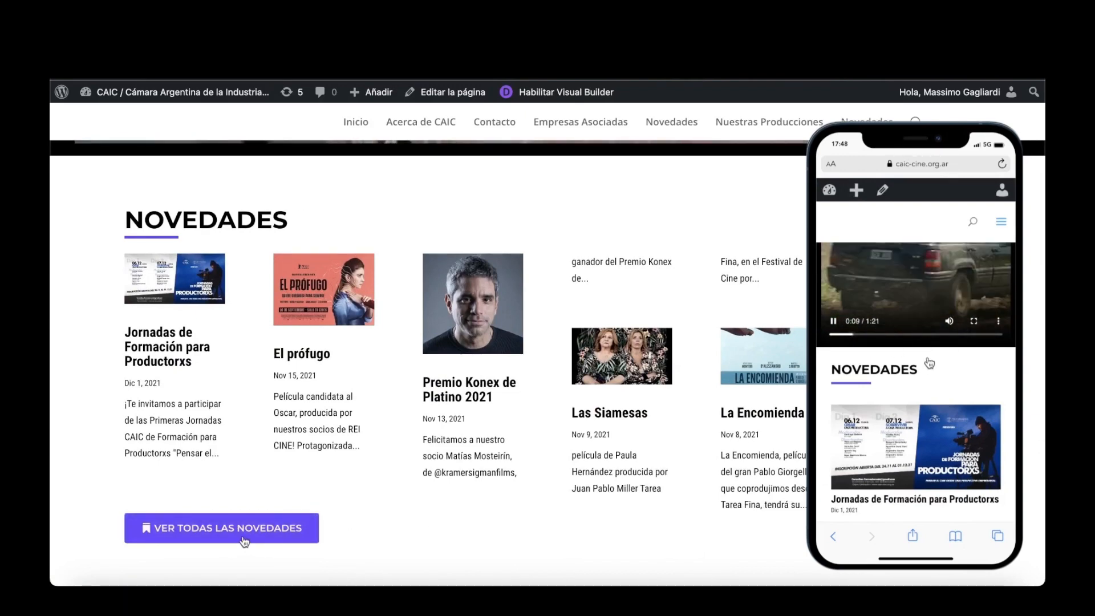
{"action": "scroll", "coordinate": [400, 538], "scroll_direction": "down", "scroll_amount": 5}
{"action": "scroll", "coordinate": [399, 538], "scroll_direction": "down", "scroll_amount": 10}
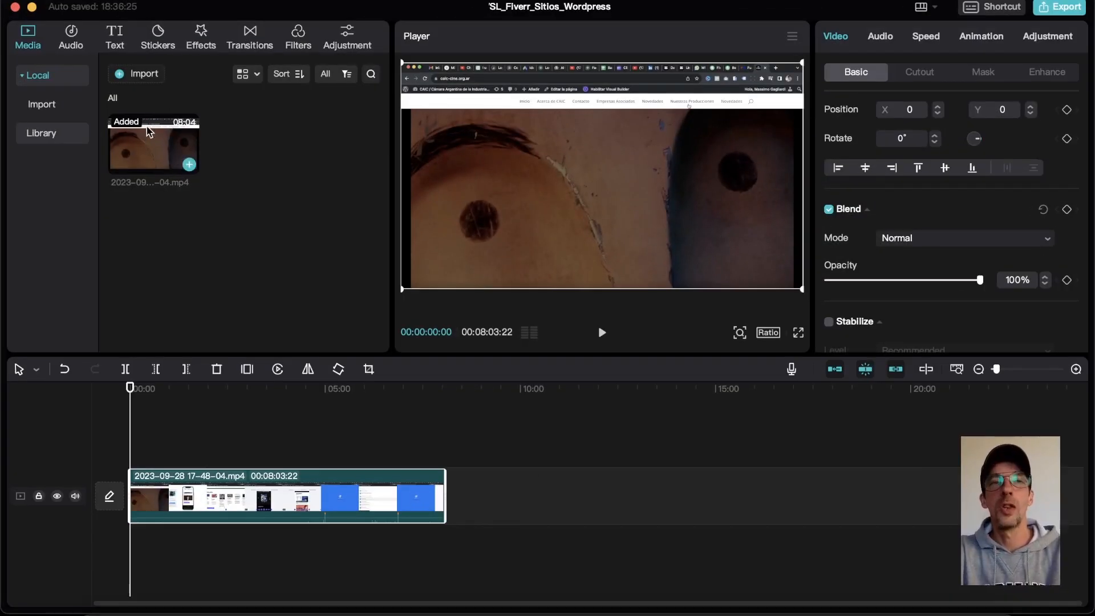
Place the imported 08:04 video at the start of the timeline and apply a Filmstrip mask to it
{"action": "left_click", "coordinate": [174, 389]}
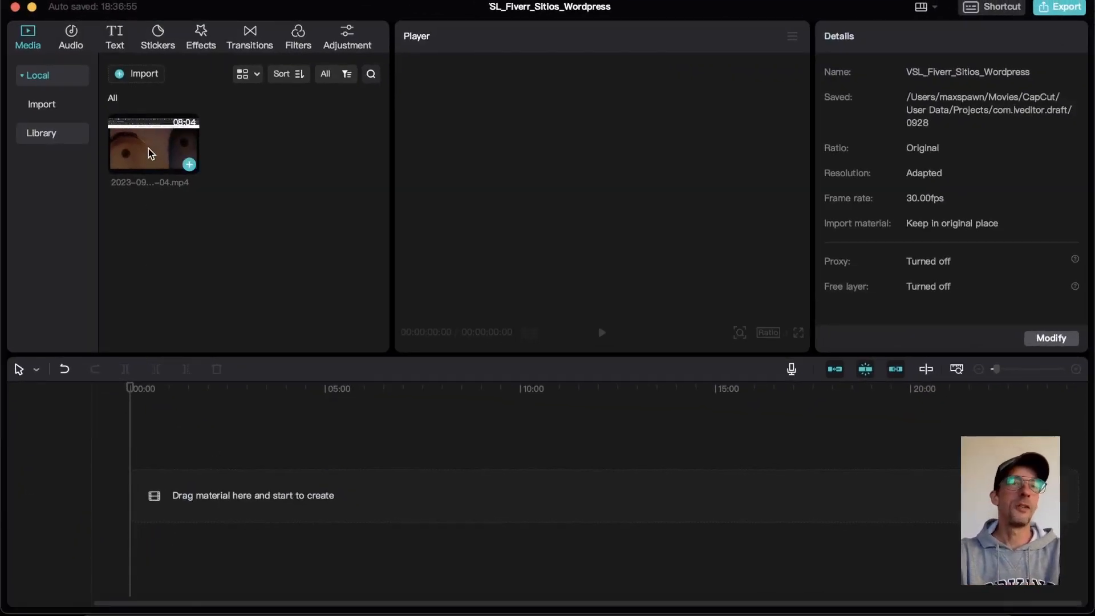
{"action": "left_click_drag", "start_coordinate": [148, 148], "coordinate": [129, 498]}
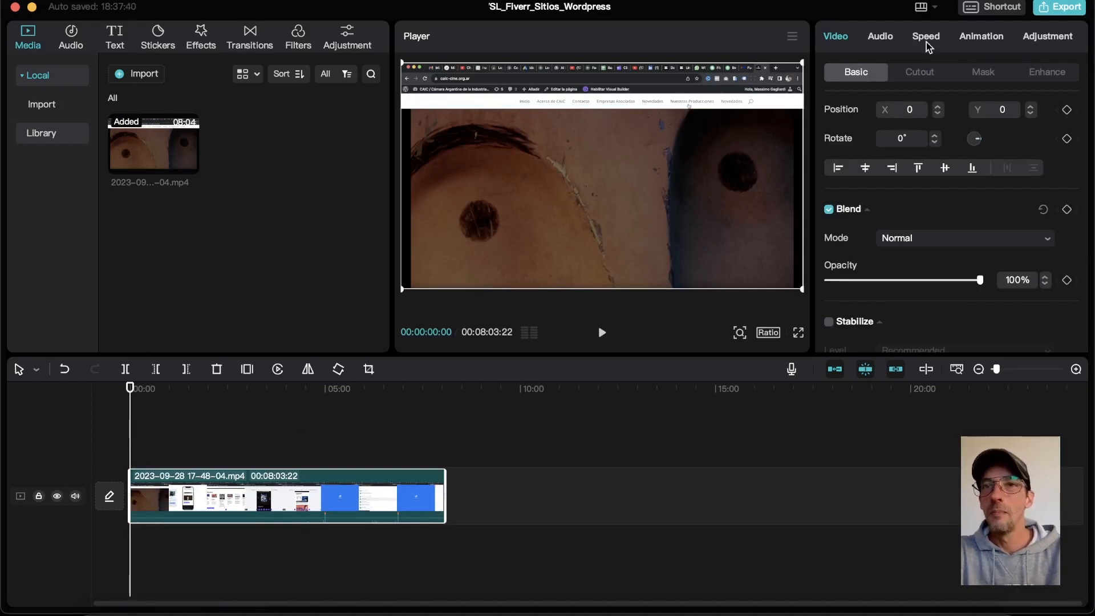
{"action": "left_click", "coordinate": [984, 73]}
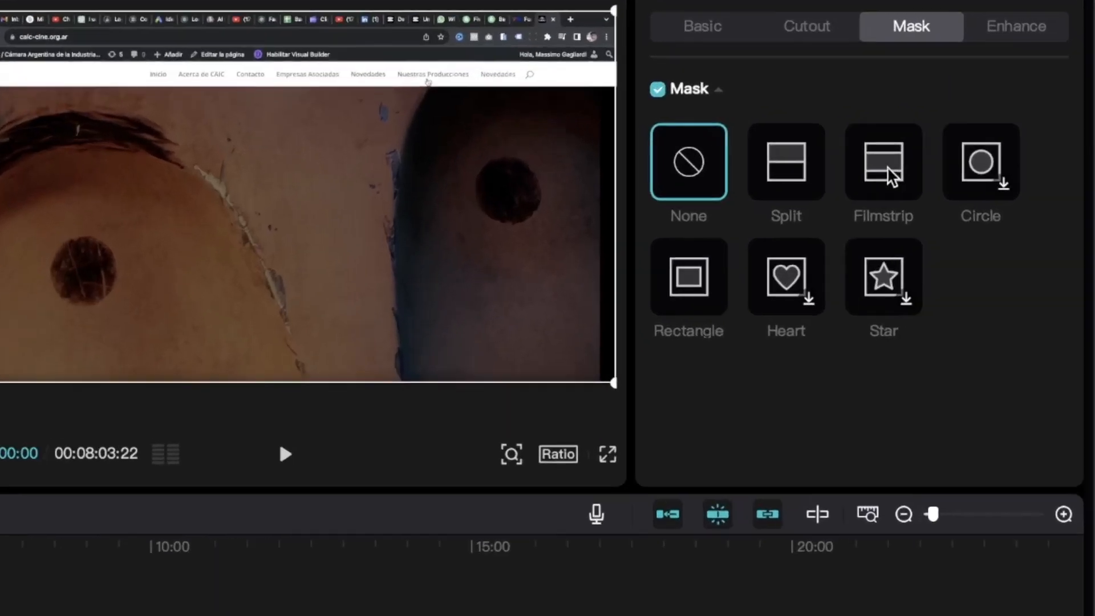
{"action": "left_click", "coordinate": [981, 166]}
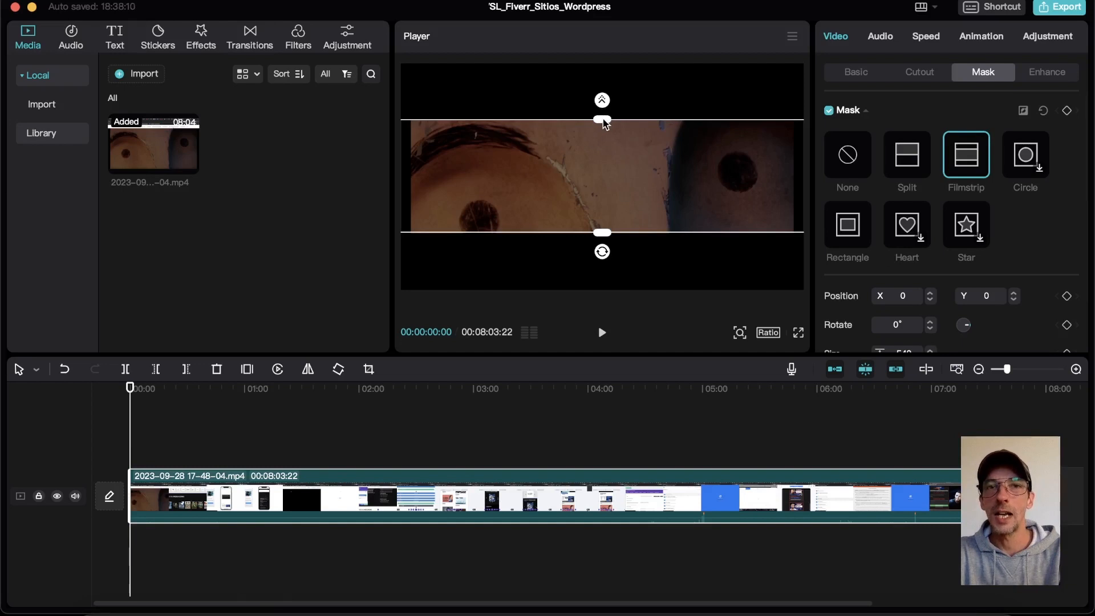
Narrow the Filmstrip mask to a size of 356 and add a mask Size keyframe at the clip's start
{"action": "left_click_drag", "start_coordinate": [603, 122], "coordinate": [596, 358]}
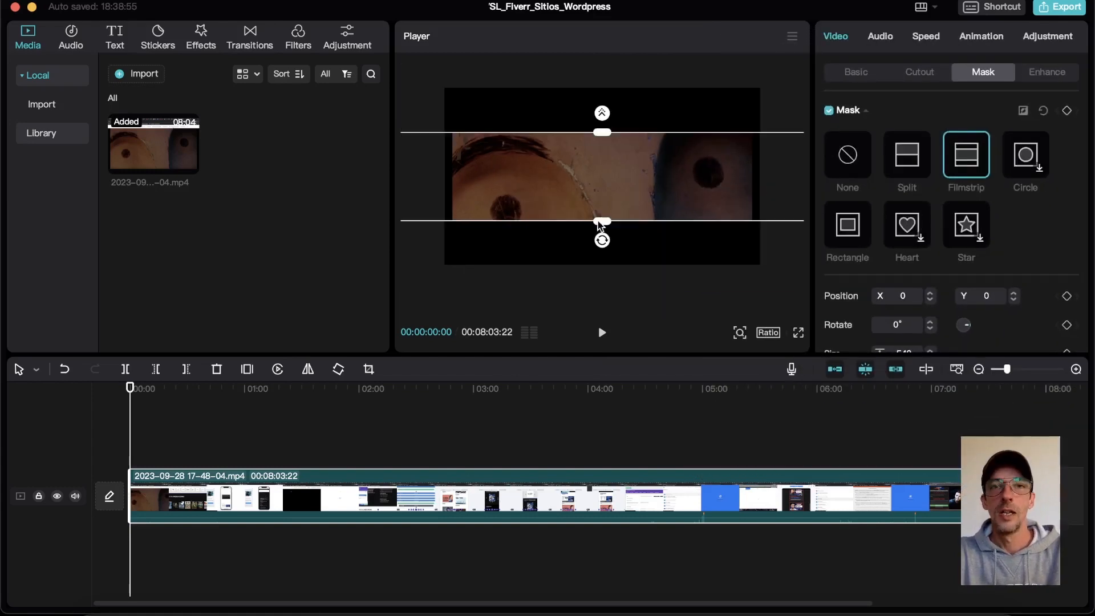
{"action": "mouse_move", "coordinate": [600, 223]}
{"action": "left_mouse_down"}
{"action": "mouse_move", "coordinate": [600, 196]}
{"action": "mouse_move", "coordinate": [602, 206]}
{"action": "left_mouse_up"}
{"action": "scroll", "coordinate": [232, 478], "scroll_direction": "up", "scroll_amount": 3}
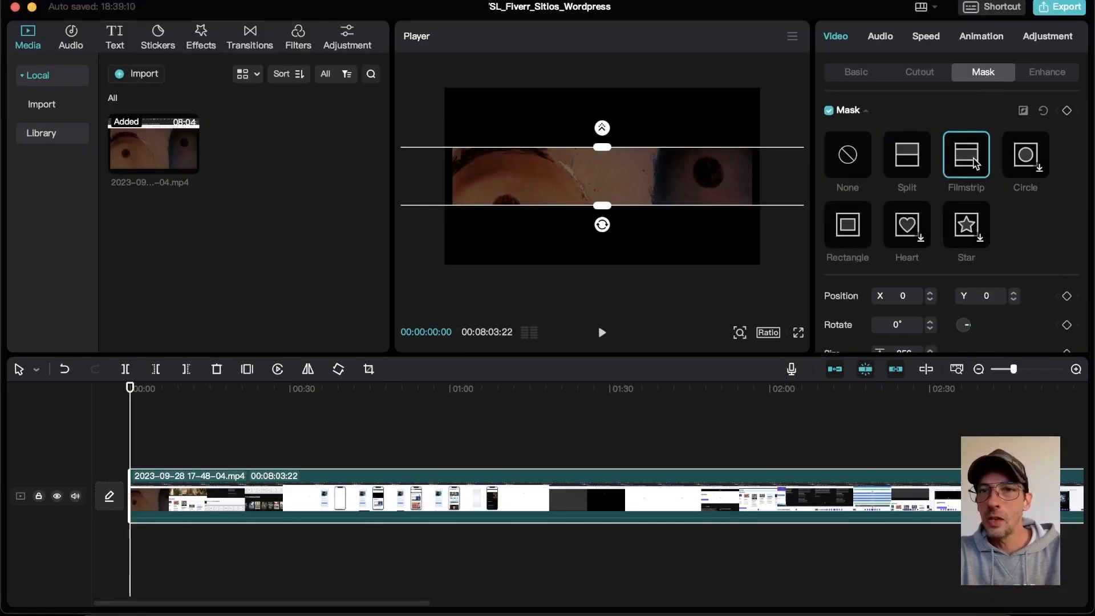
{"action": "scroll", "coordinate": [1023, 234], "scroll_direction": "down", "scroll_amount": 3}
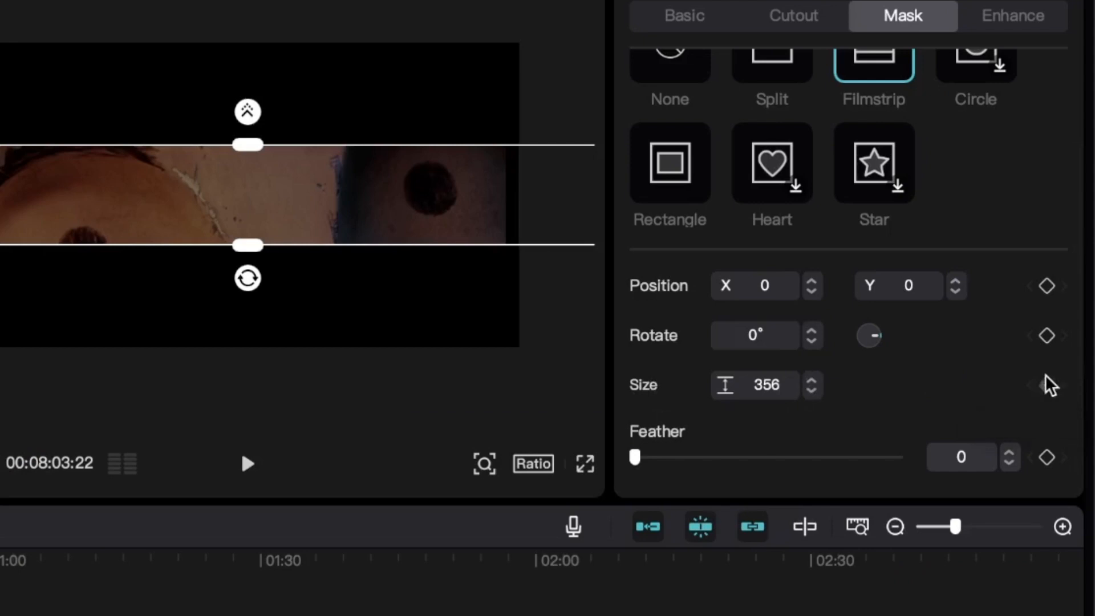
{"action": "left_click", "coordinate": [1047, 386]}
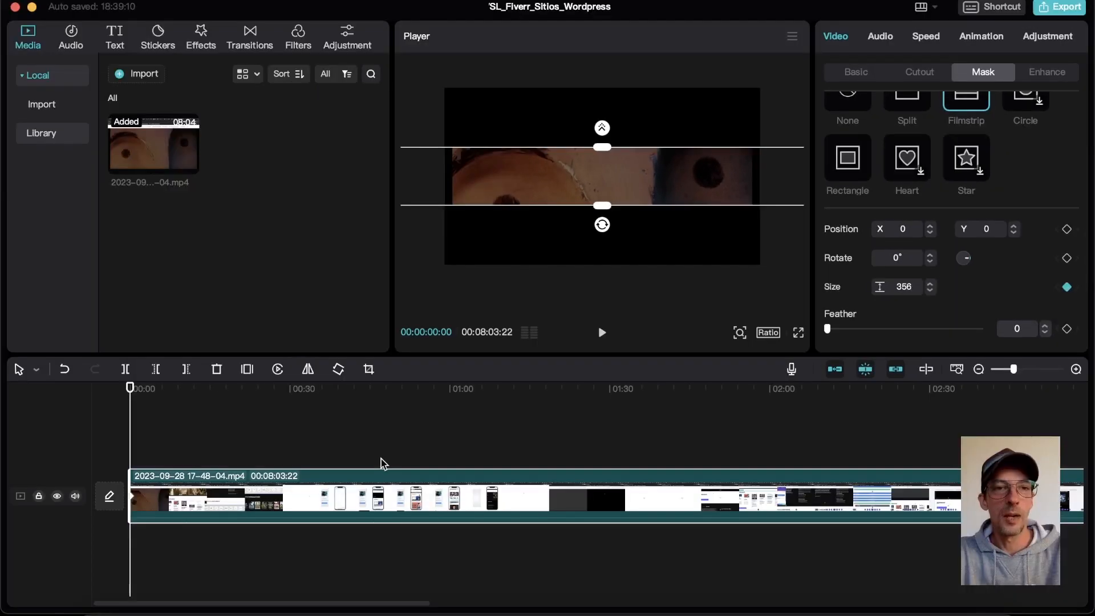
Add a second mask Size keyframe to the clip at 00:00:04:23
{"action": "left_click", "coordinate": [178, 429]}
{"action": "left_click", "coordinate": [142, 513]}
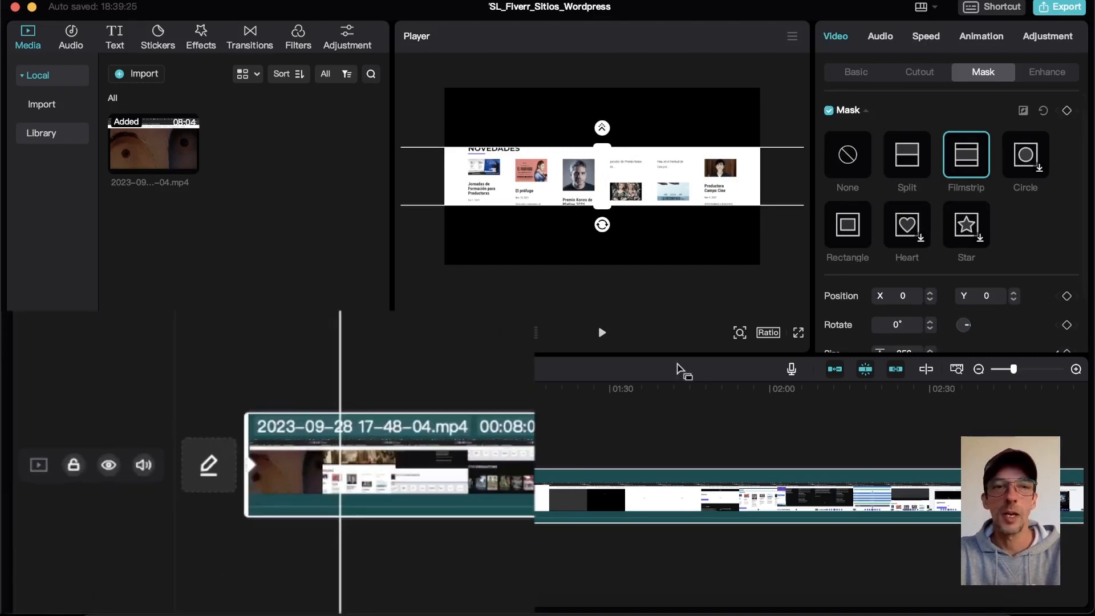
{"action": "mouse_move", "coordinate": [174, 390]}
{"action": "left_mouse_down"}
{"action": "mouse_move", "coordinate": [132, 393]}
{"action": "mouse_move", "coordinate": [155, 394]}
{"action": "left_mouse_up"}
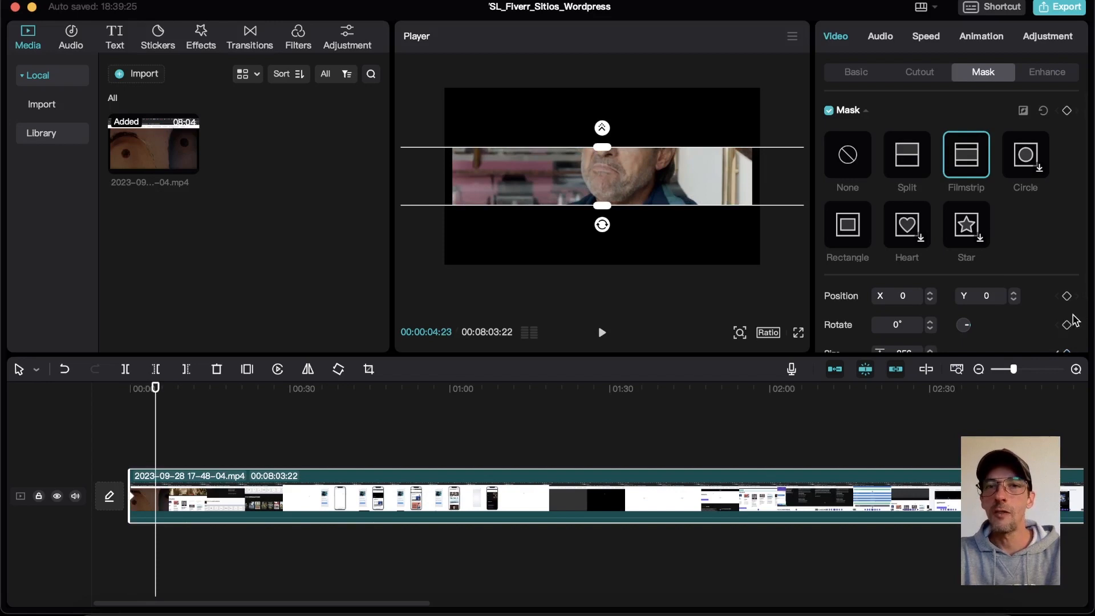
{"action": "scroll", "coordinate": [1074, 321], "scroll_direction": "down", "scroll_amount": 3}
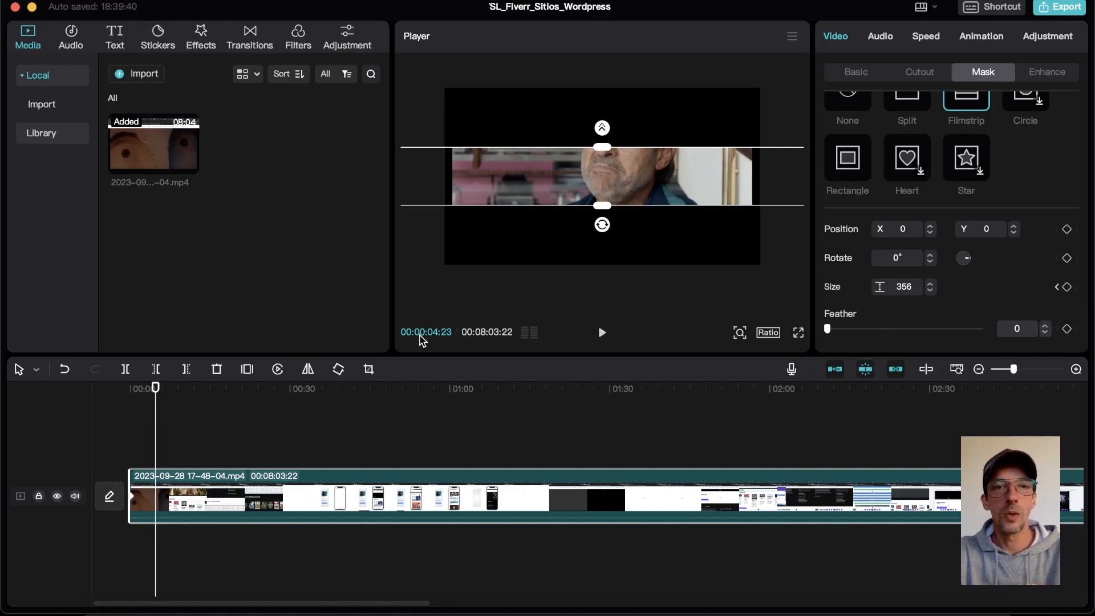
{"action": "left_click", "coordinate": [1067, 287]}
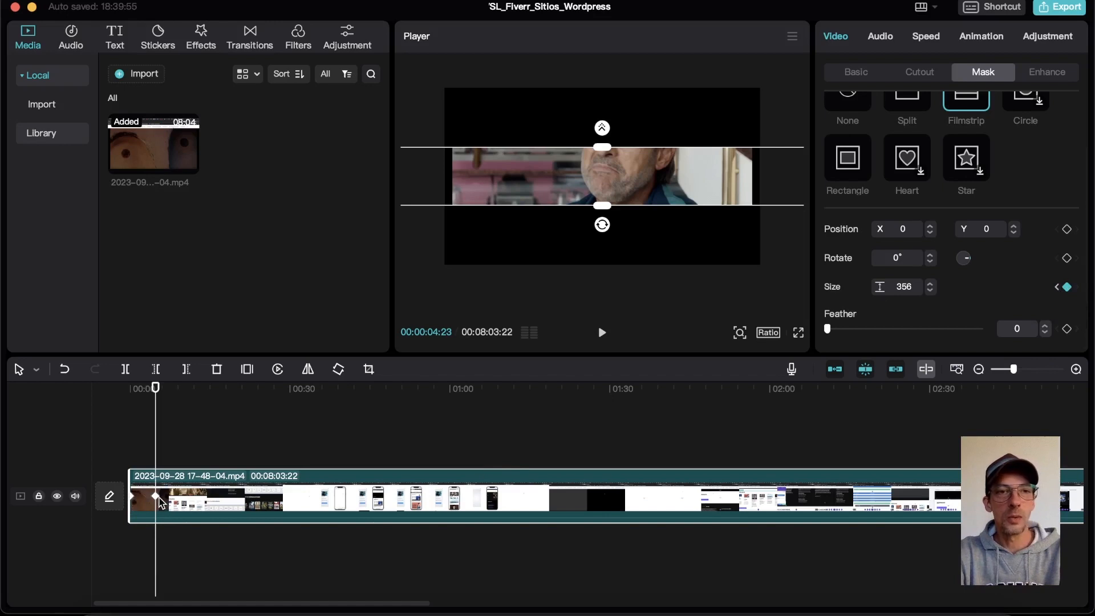
Set the mask size to 1 at the first keyframe and to 1080 at the second keyframe
{"action": "left_click", "coordinate": [1057, 287]}
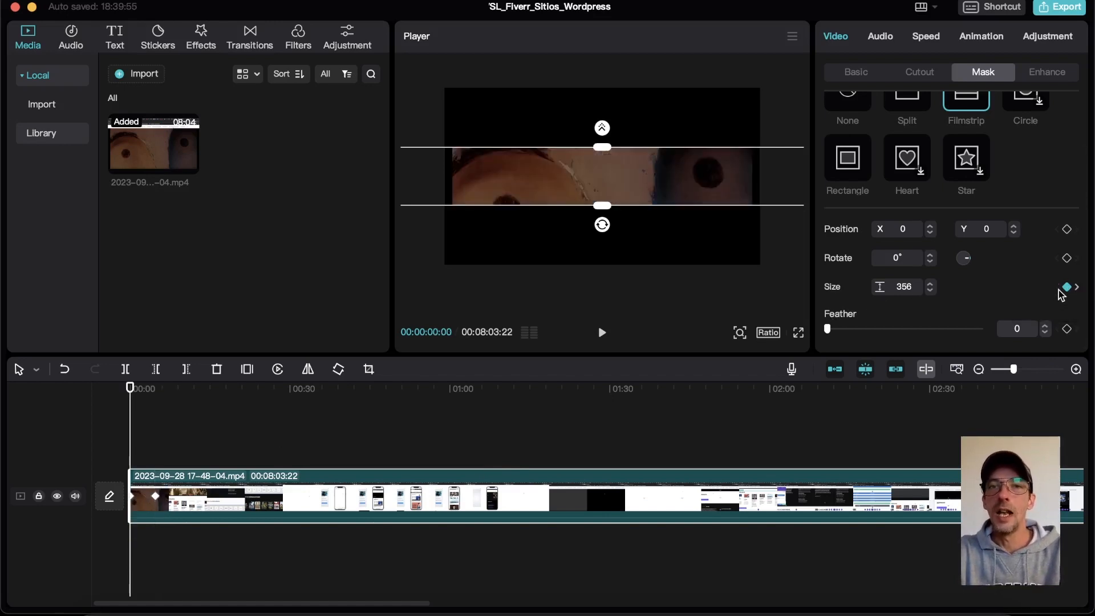
{"action": "left_click_drag", "start_coordinate": [601, 205], "coordinate": [604, 178]}
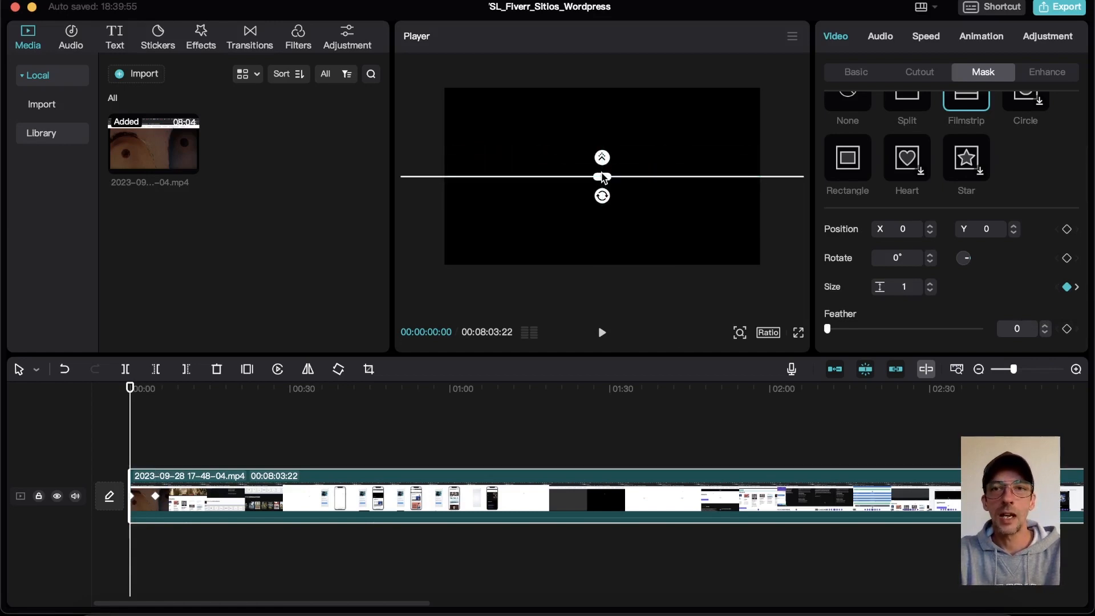
{"action": "left_click", "coordinate": [1078, 288]}
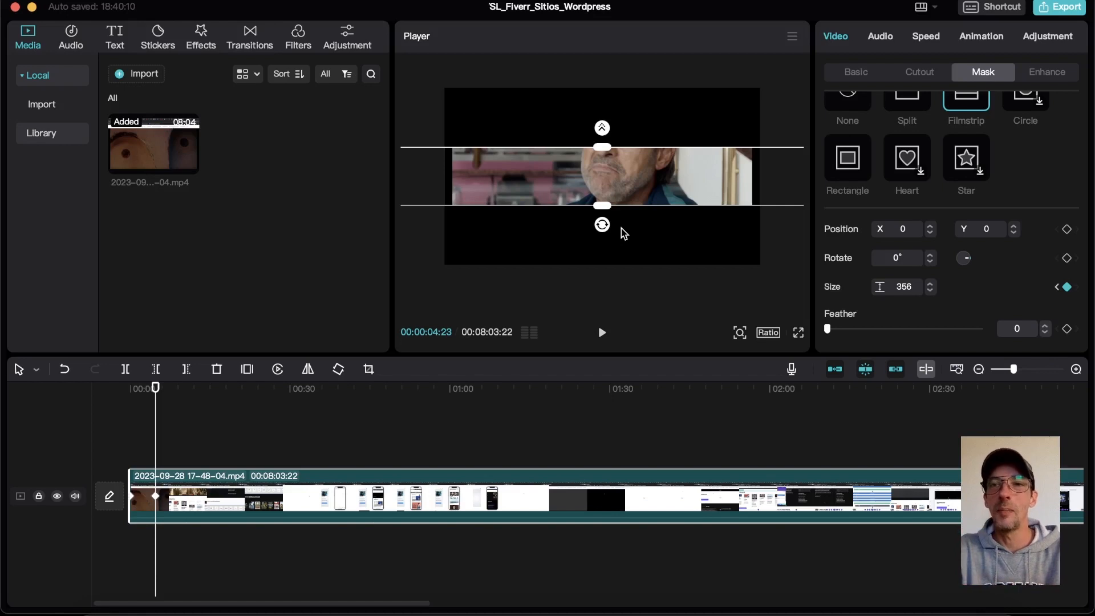
{"action": "left_click_drag", "start_coordinate": [602, 205], "coordinate": [609, 272]}
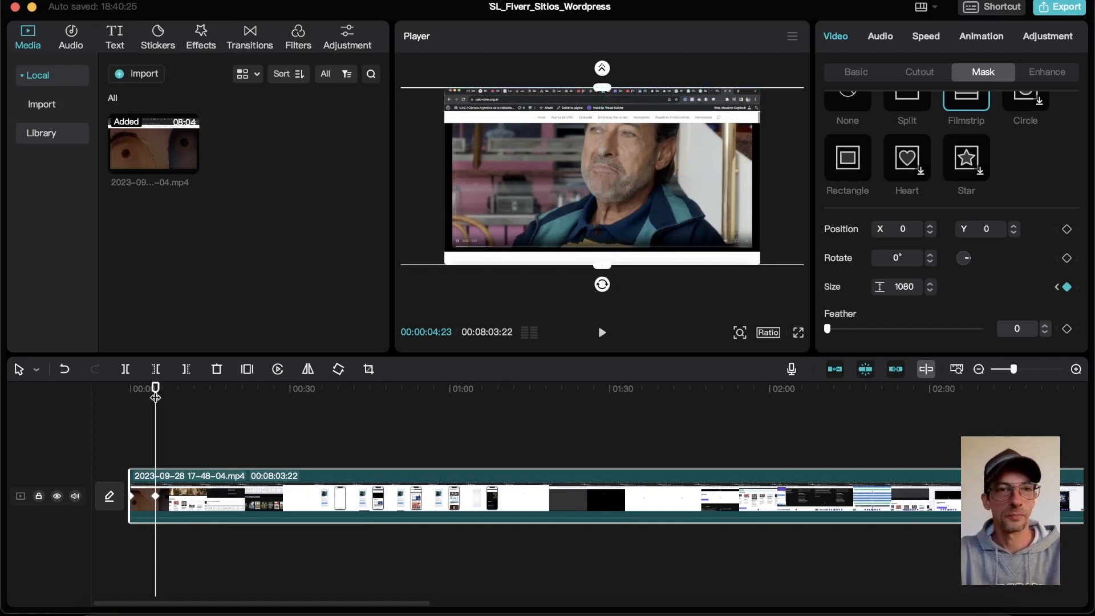
Play the clip from its start past the second keyframe to preview the mask opening animation
{"action": "left_click_drag", "start_coordinate": [151, 392], "coordinate": [111, 392]}
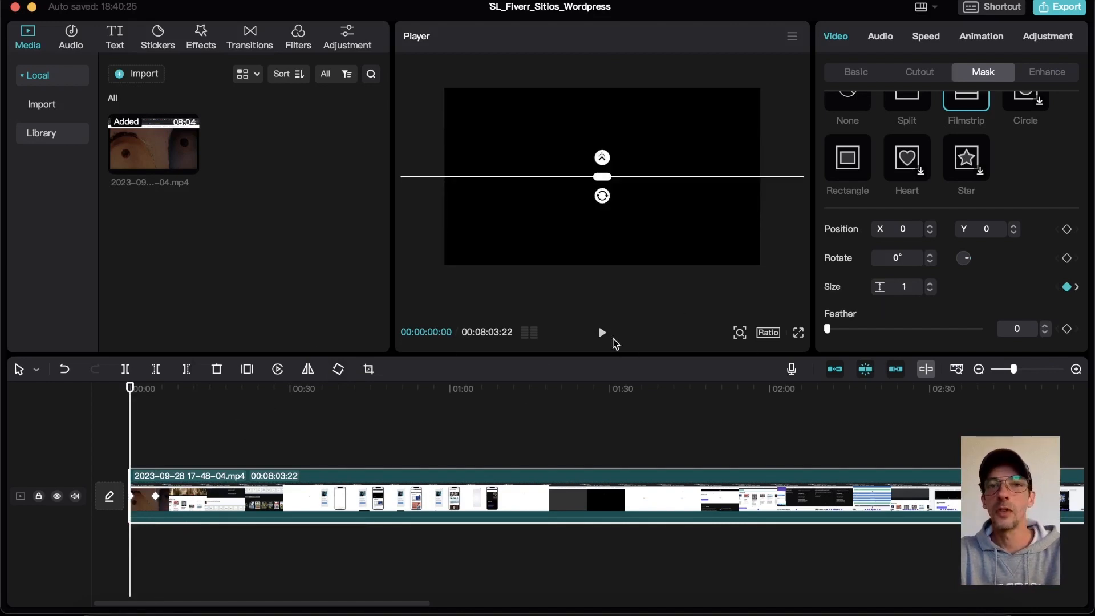
{"action": "left_click", "coordinate": [603, 333]}
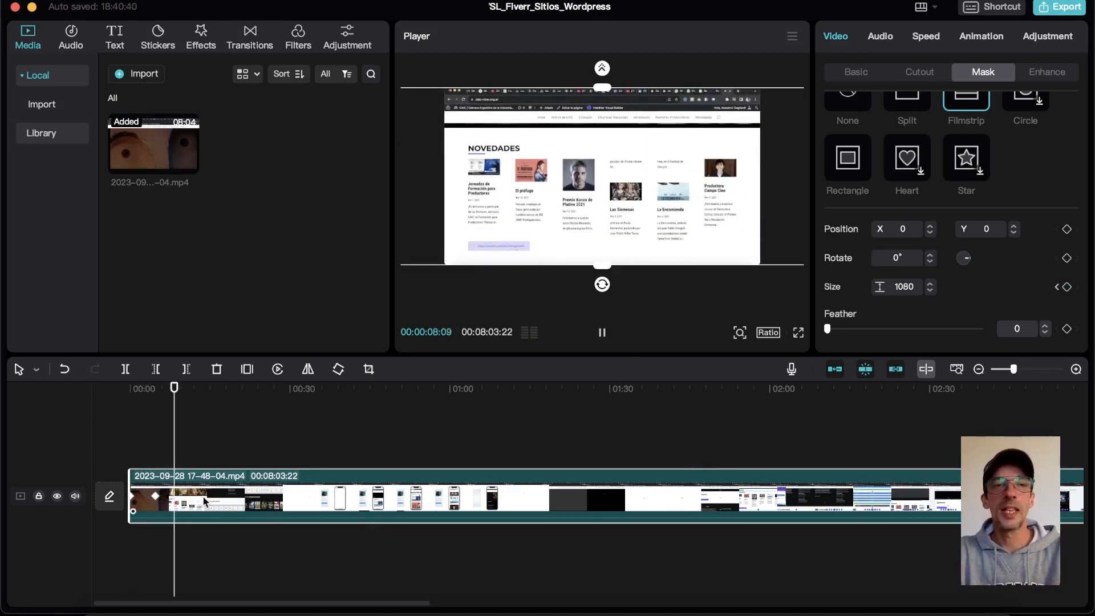
{"action": "left_click", "coordinate": [601, 332]}
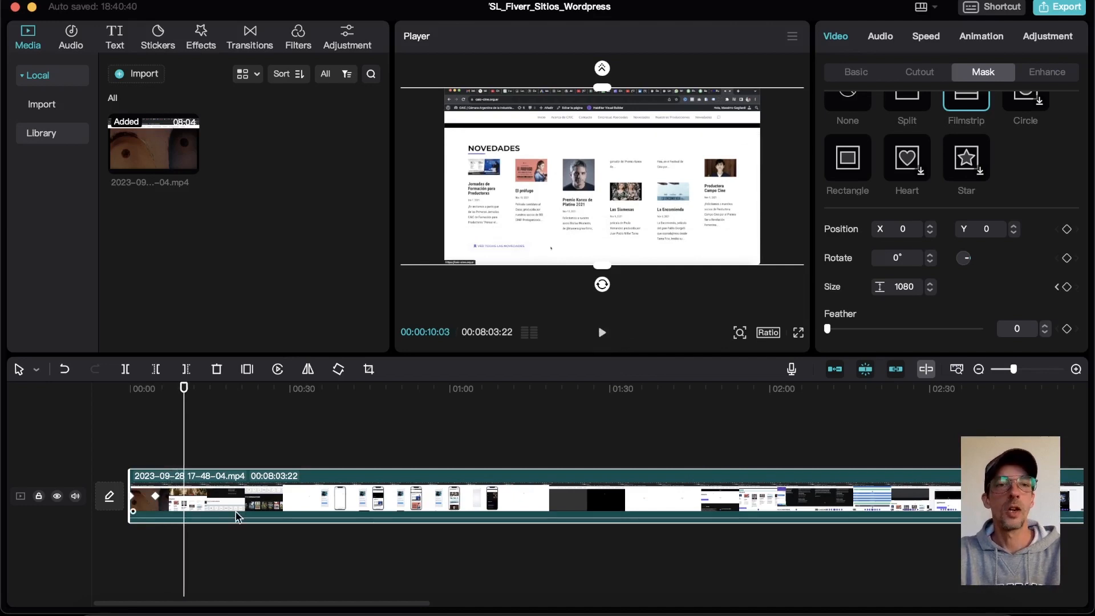
Move the second mask Size keyframe earlier, to 00:00:01:00, to speed up the opening
{"action": "left_click", "coordinate": [156, 496]}
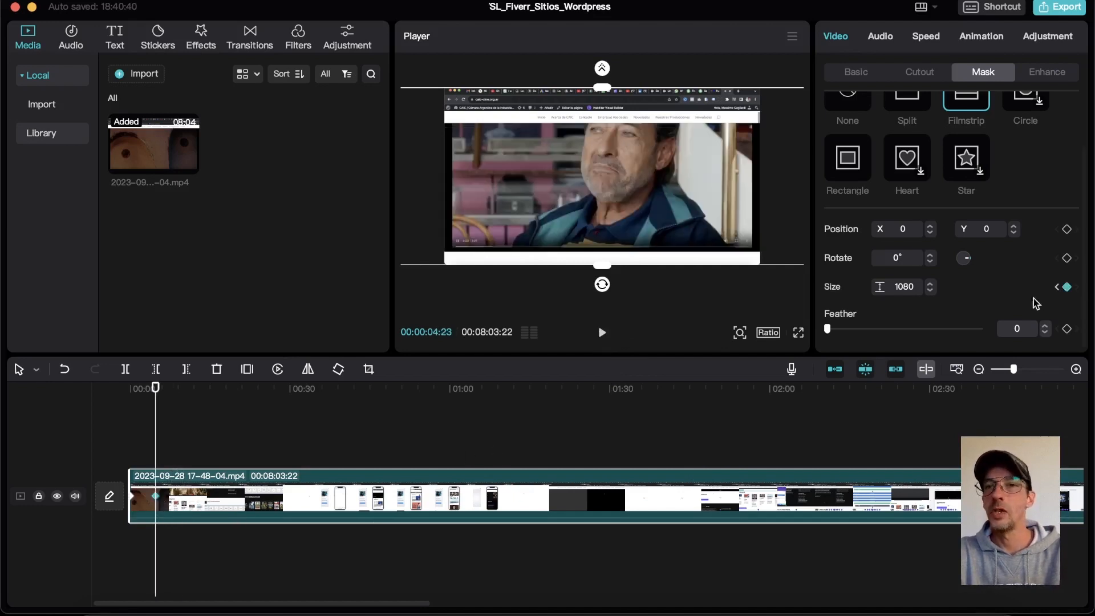
{"action": "scroll", "coordinate": [140, 521], "scroll_direction": "up", "scroll_amount": 3}
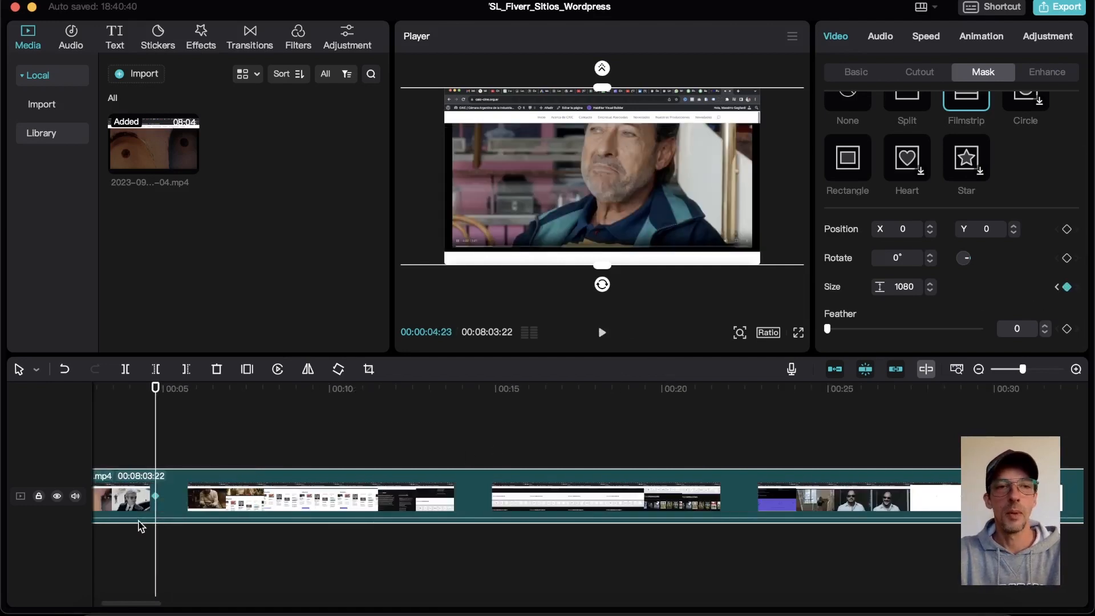
{"action": "scroll", "coordinate": [200, 477], "scroll_direction": "up", "scroll_amount": 2}
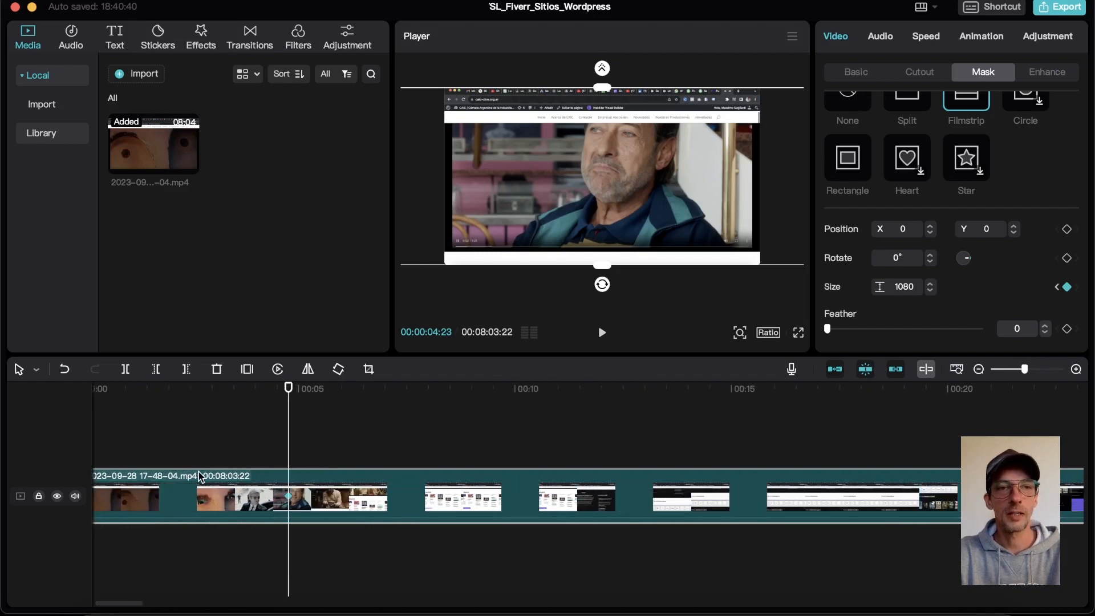
{"action": "scroll", "coordinate": [201, 476], "scroll_direction": "left", "scroll_amount": 4}
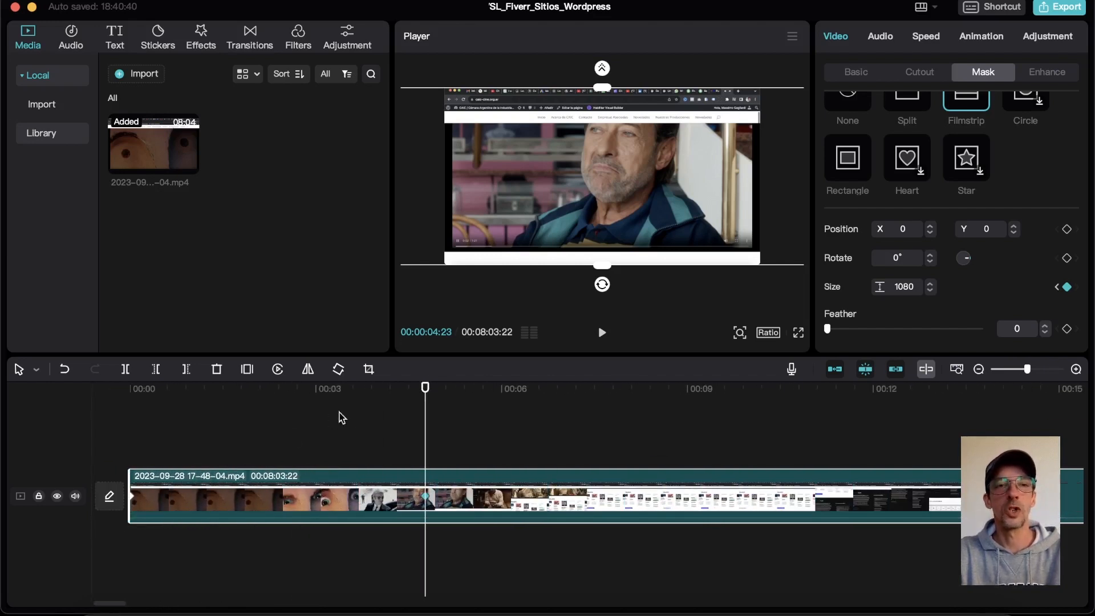
{"action": "left_click_drag", "start_coordinate": [160, 390], "coordinate": [192, 393]}
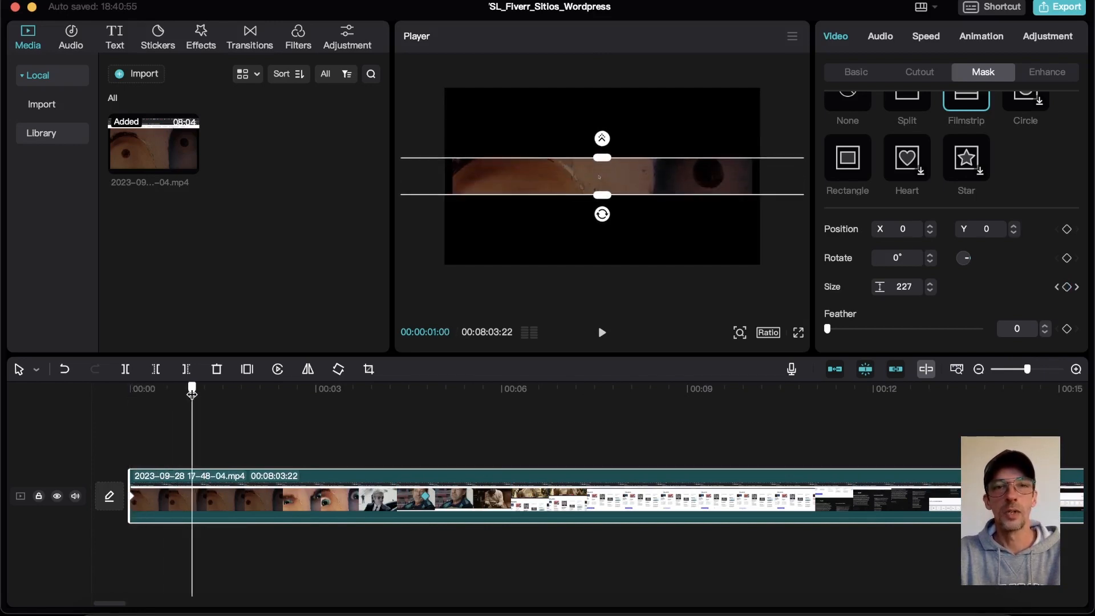
{"action": "left_click", "coordinate": [427, 499]}
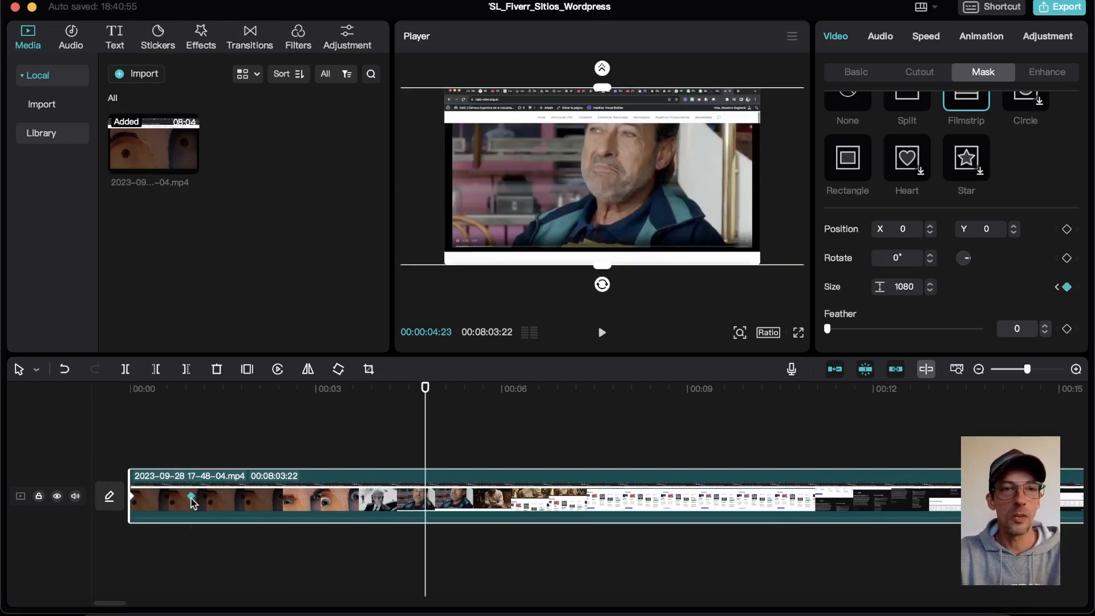
Check the mask at 00:00:01:00 and replay the opening animation from the clip's start
{"action": "left_click", "coordinate": [192, 391]}
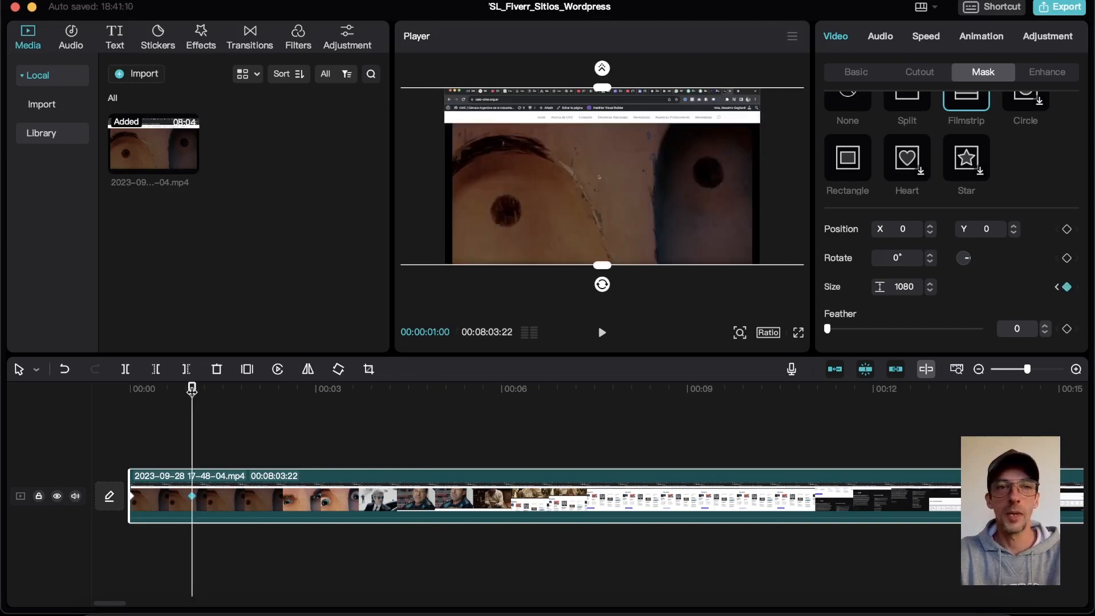
{"action": "left_click_drag", "start_coordinate": [192, 389], "coordinate": [130, 390]}
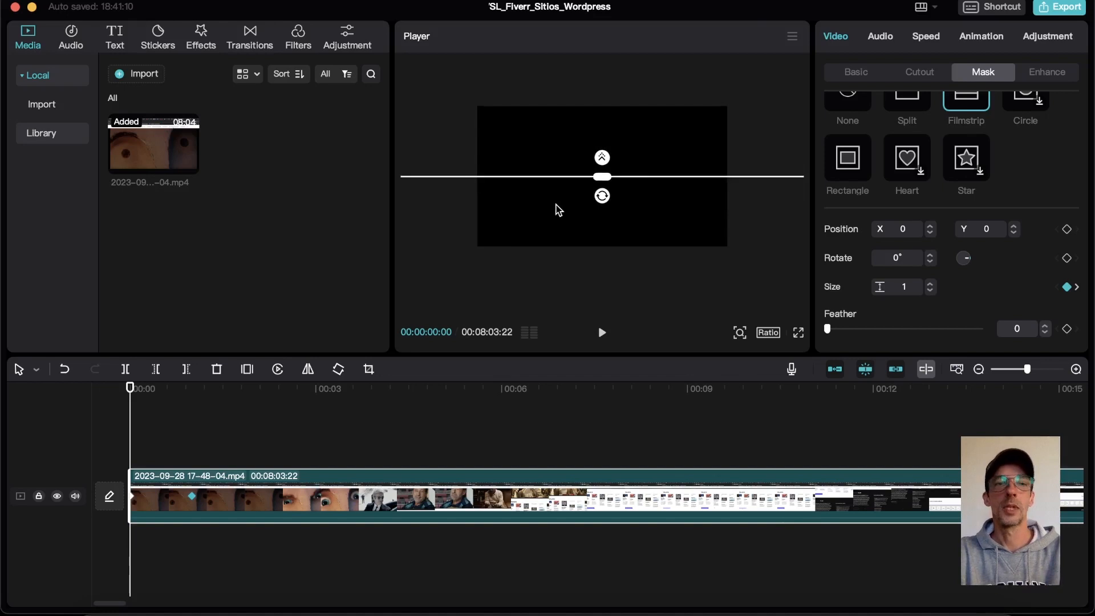
{"action": "left_click", "coordinate": [603, 333]}
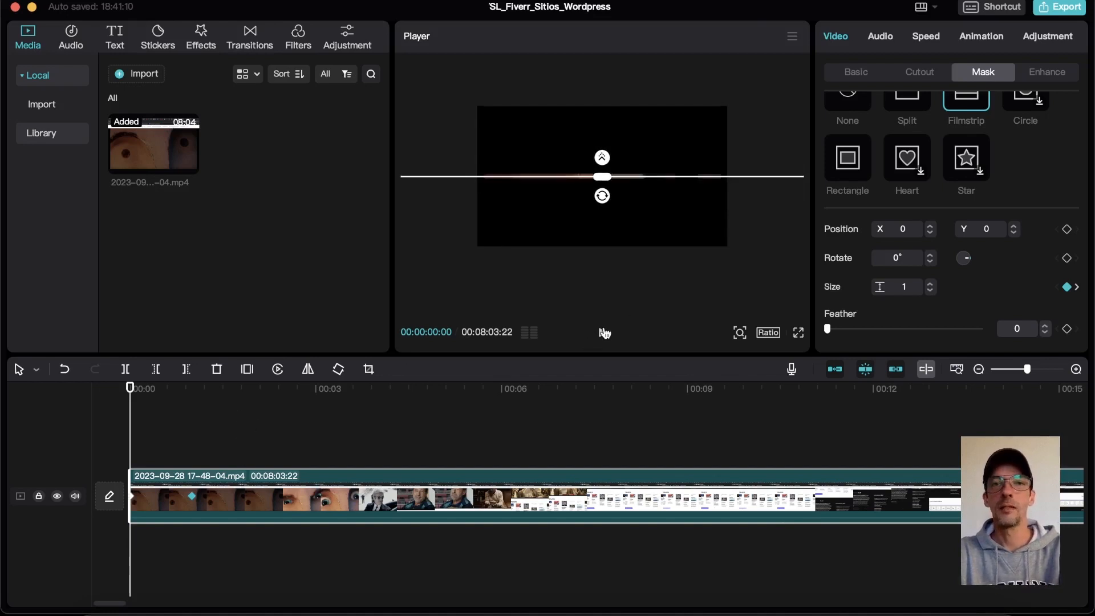
{"action": "key", "text": "space"}
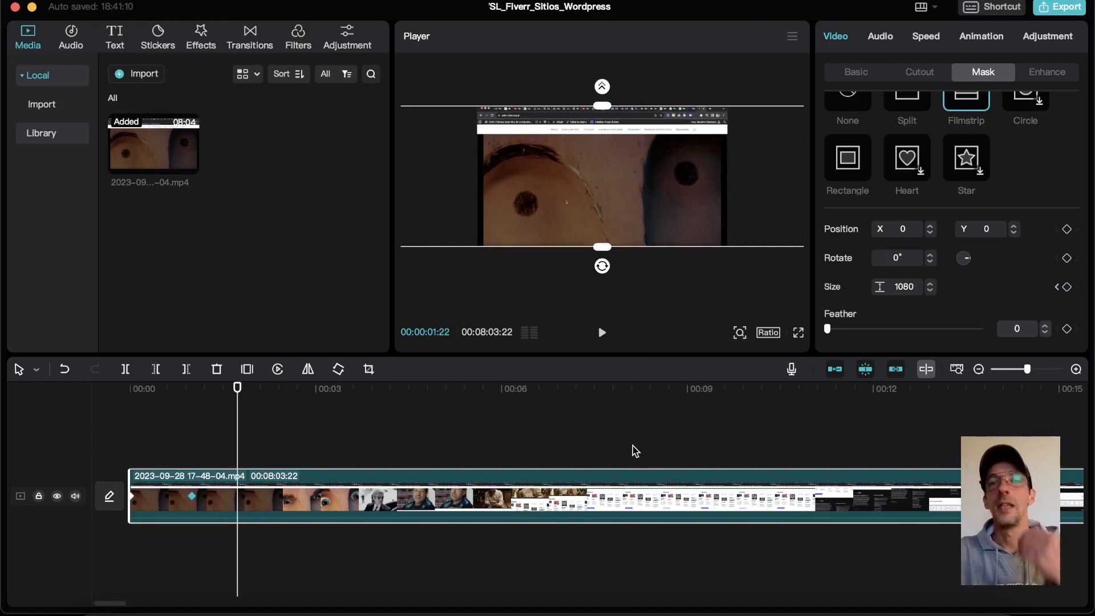
Move the second mask Size keyframe closer to the clip's start, to a bit under half a second
{"action": "left_click", "coordinate": [192, 496]}
{"action": "left_click_drag", "start_coordinate": [193, 497], "coordinate": [154, 497]}
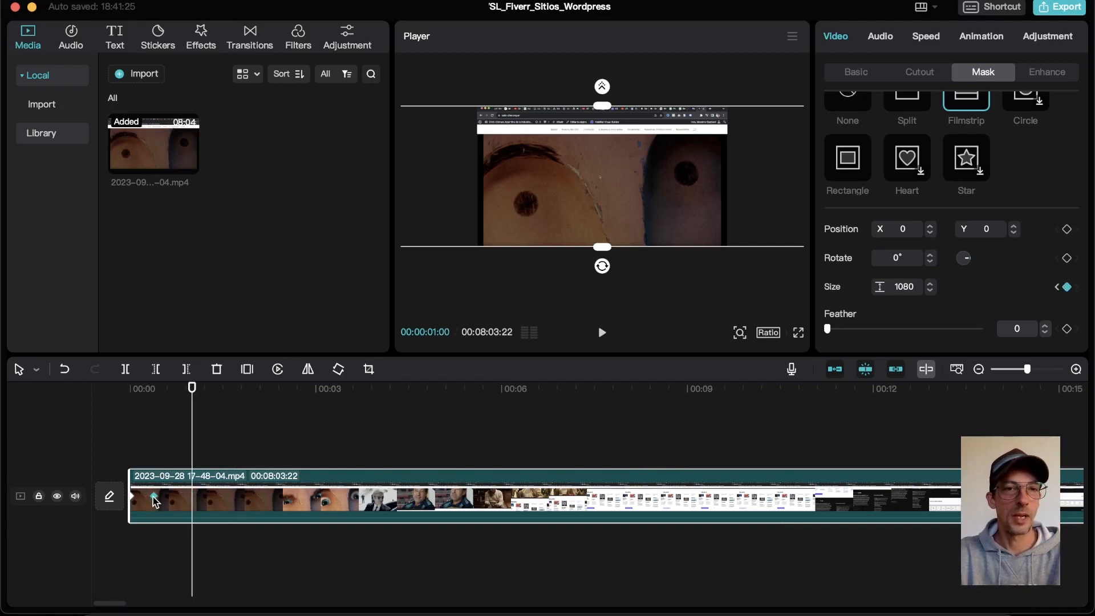
Replay the shortened mask opening from the clip's start and scrub back to inspect it at 00:00:00:09
{"action": "left_click", "coordinate": [131, 393]}
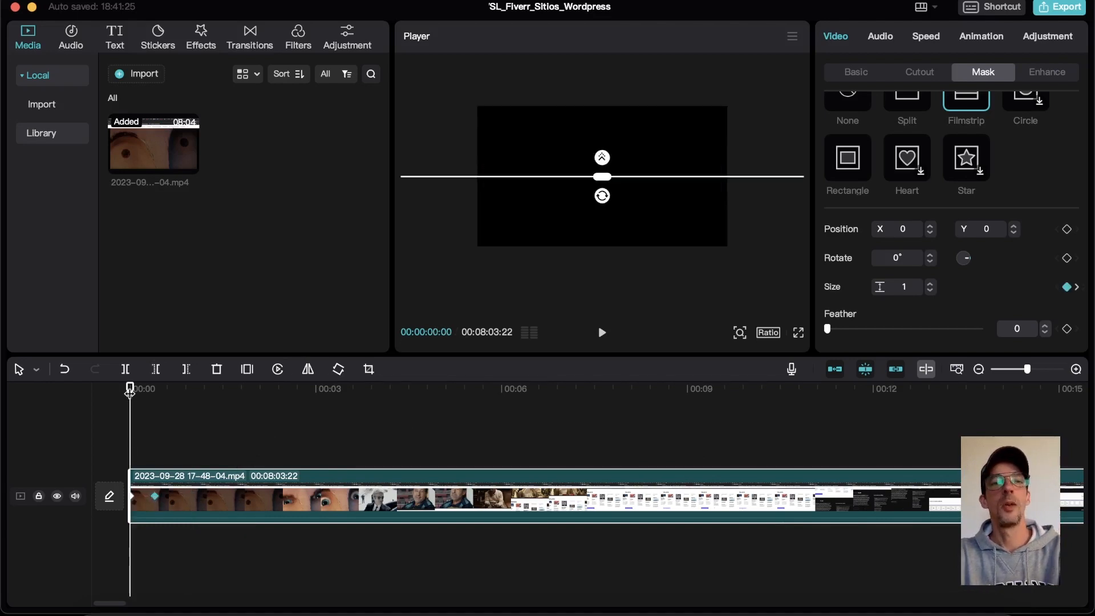
{"action": "key", "text": "space"}
{"action": "key", "text": "space"}
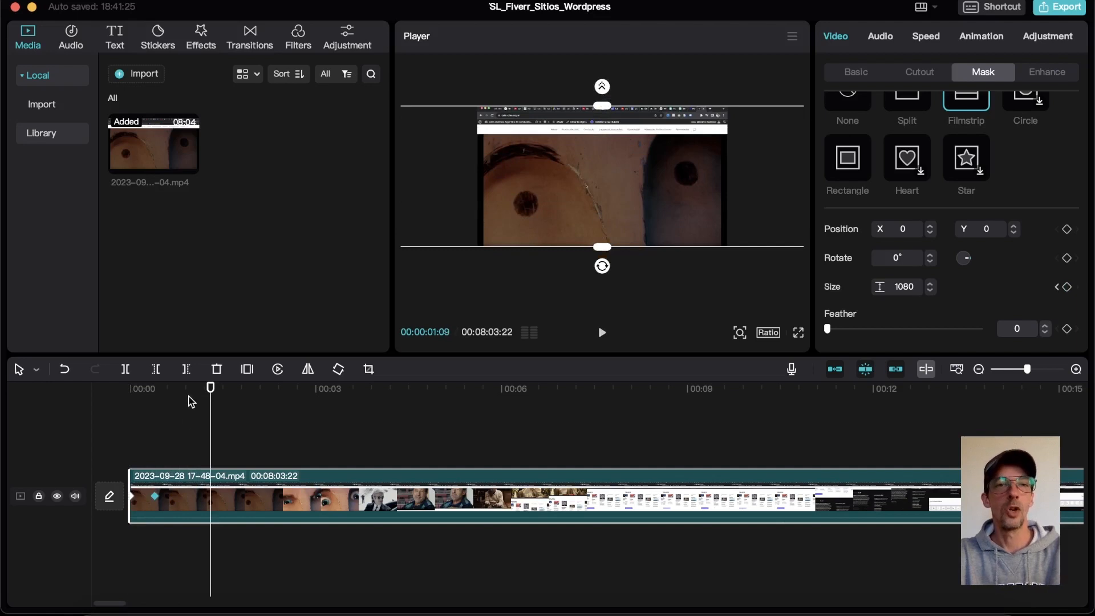
{"action": "left_click_drag", "start_coordinate": [210, 390], "coordinate": [148, 394]}
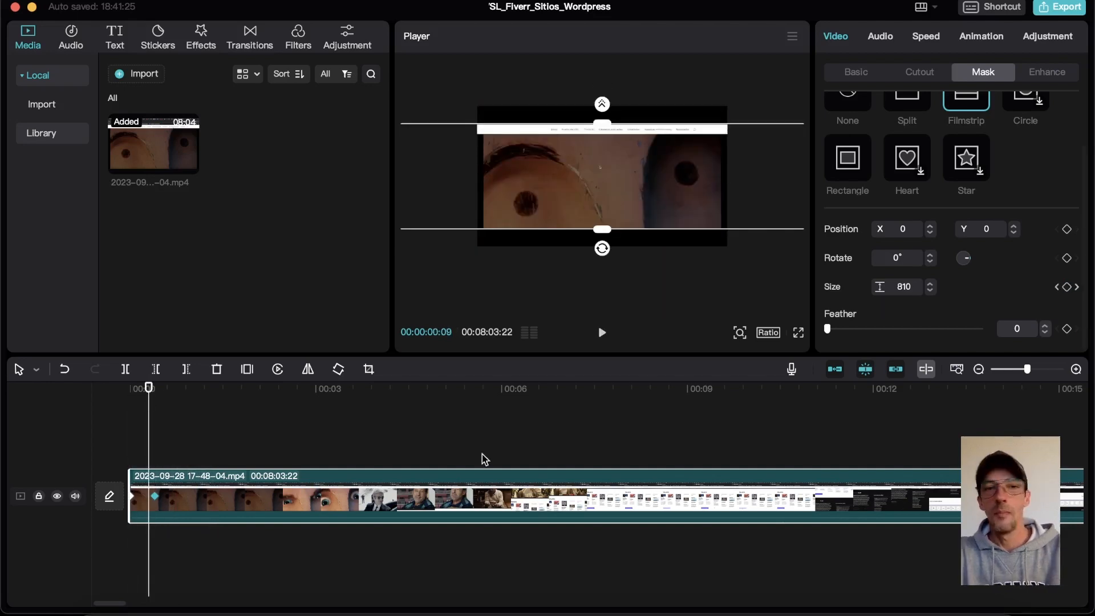
At the second mask keyframe (00:00:00:12), shift the Filmstrip mask down to Y -98 to hide the browser's top bar
{"action": "left_click", "coordinate": [154, 496]}
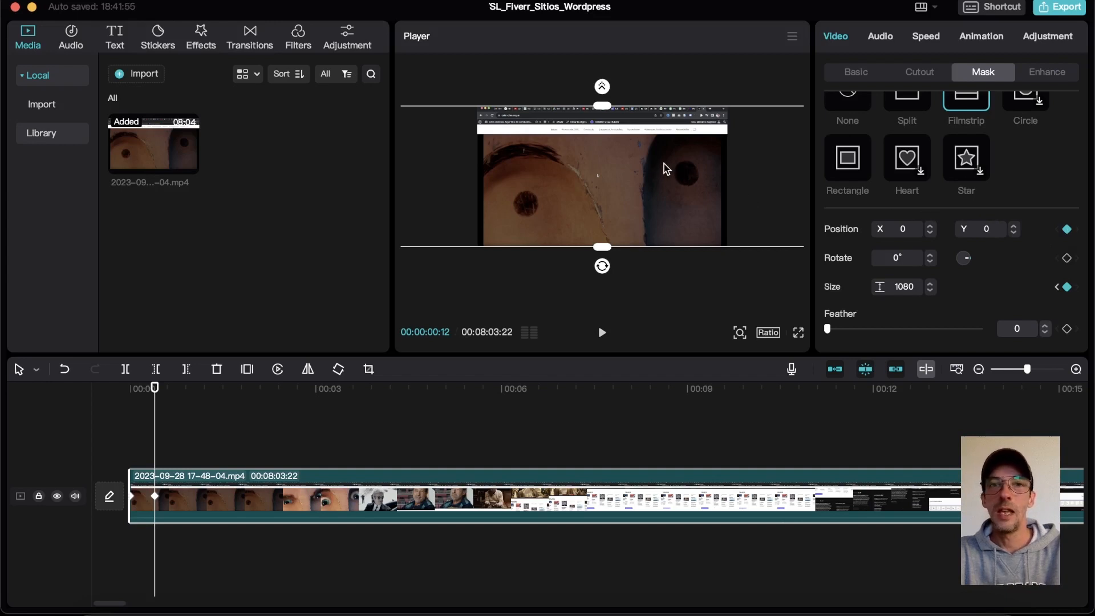
{"action": "left_click_drag", "start_coordinate": [664, 163], "coordinate": [667, 177]}
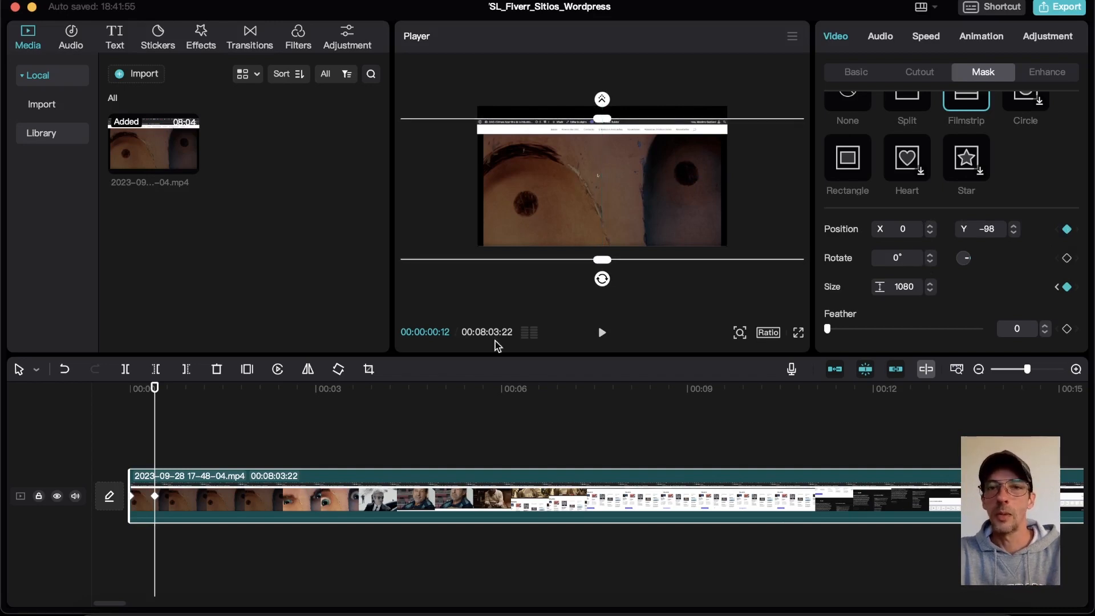
Review the clip's desktop and phone footage, and split the clip at 00:00:11:11
{"action": "left_click_drag", "start_coordinate": [155, 388], "coordinate": [285, 369]}
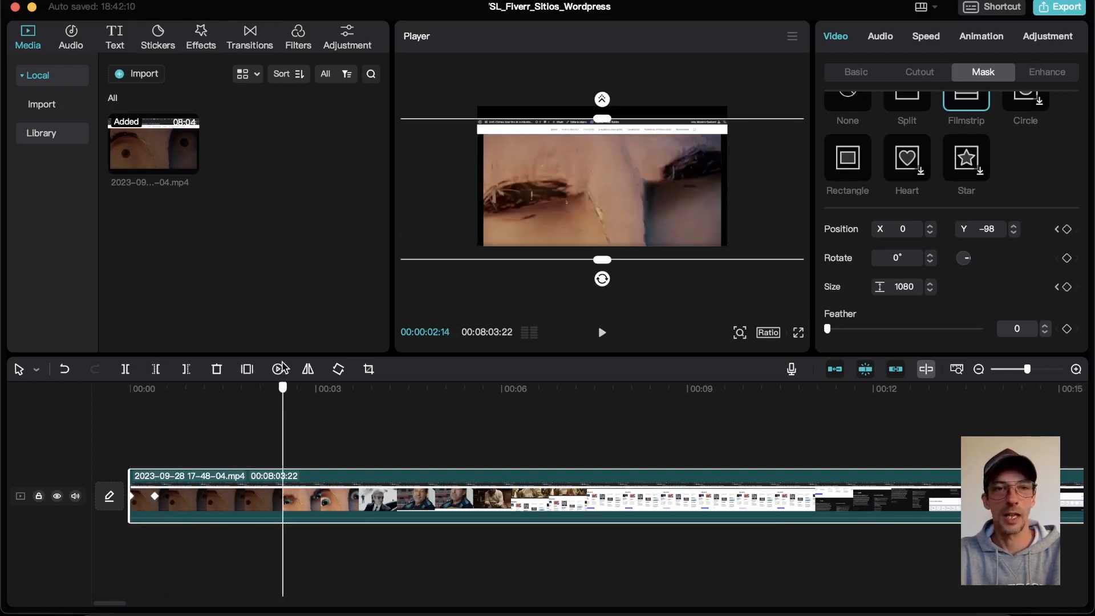
{"action": "scroll", "coordinate": [334, 461], "scroll_direction": "down", "scroll_amount": 3}
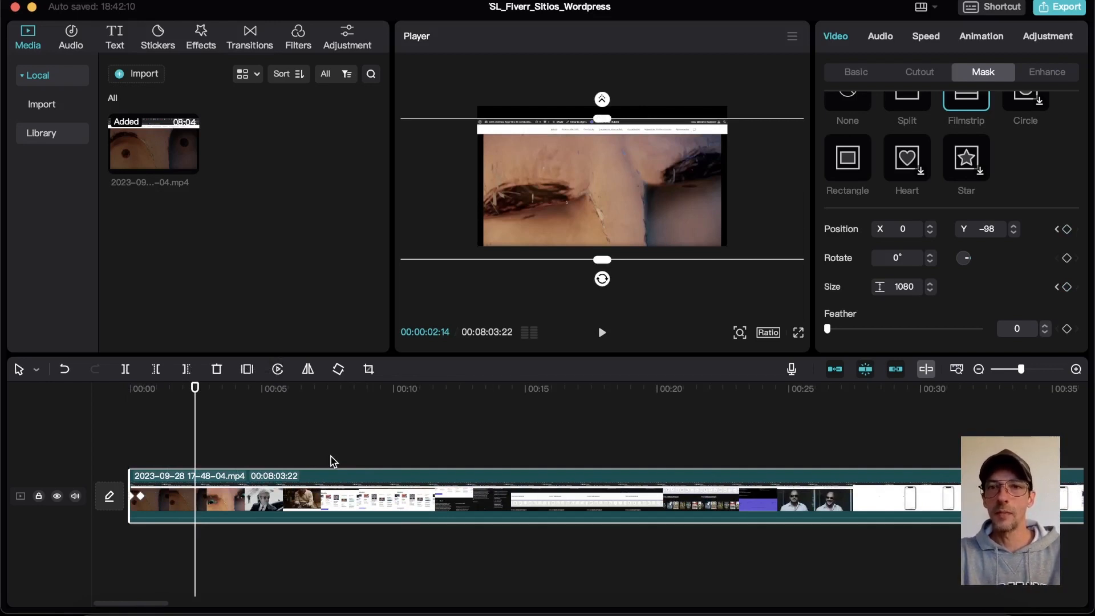
{"action": "left_click_drag", "start_coordinate": [195, 389], "coordinate": [274, 393]}
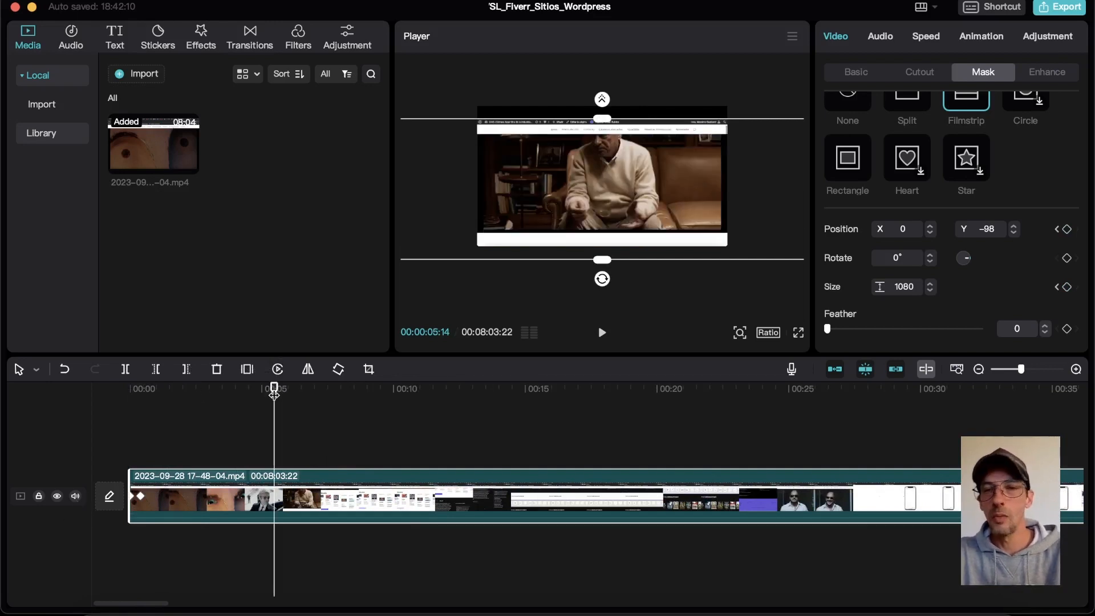
{"action": "left_click", "coordinate": [992, 390]}
{"action": "scroll", "coordinate": [969, 433], "scroll_direction": "right", "scroll_amount": 10}
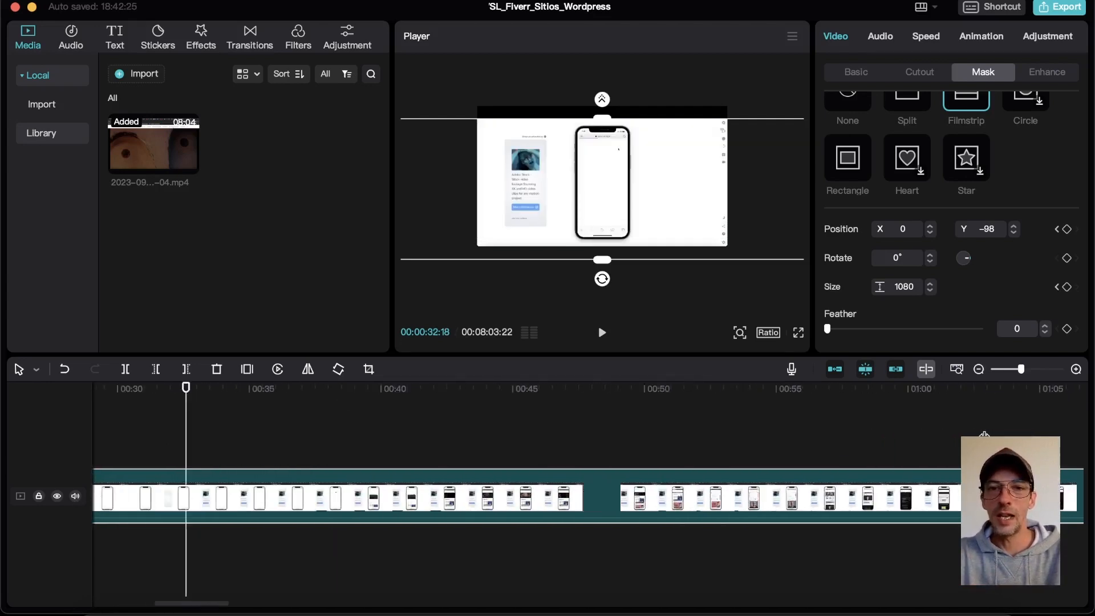
{"action": "left_click", "coordinate": [446, 390]}
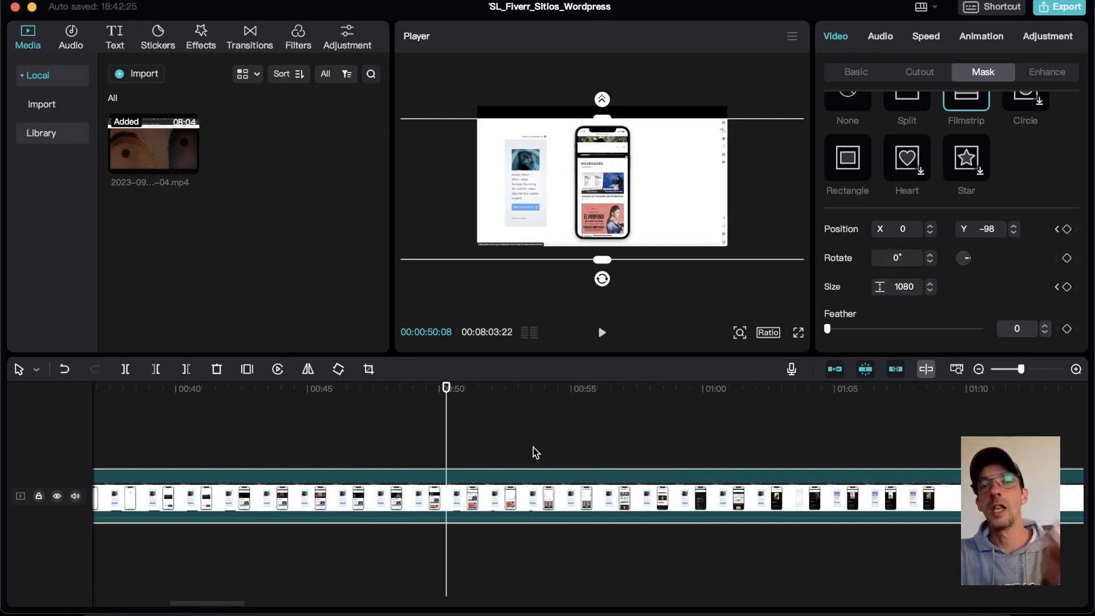
{"action": "scroll", "coordinate": [422, 475], "scroll_direction": "left", "scroll_amount": 10}
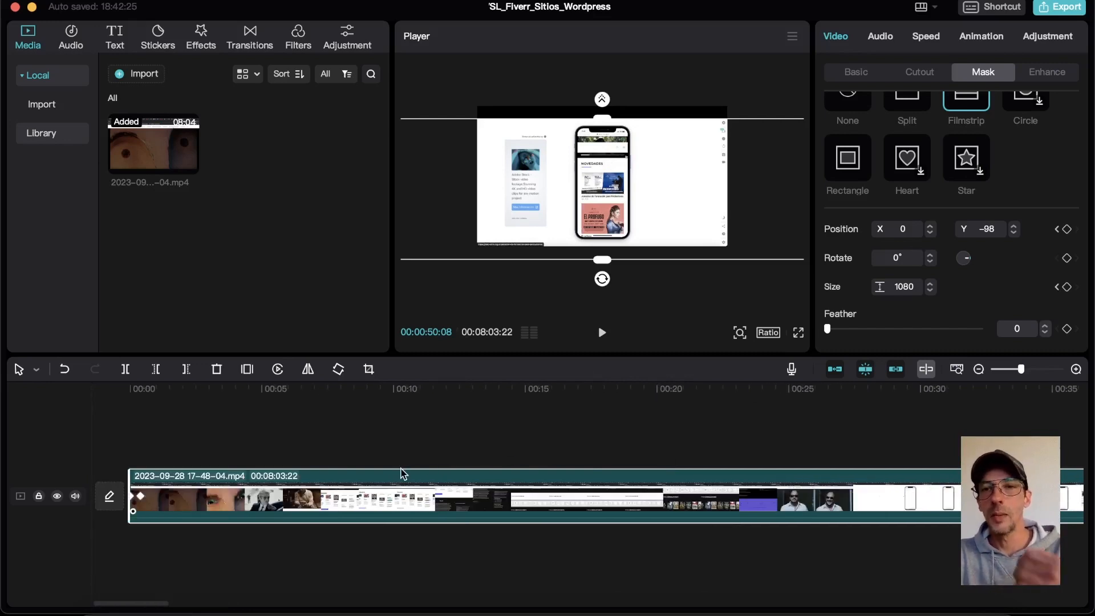
{"action": "left_click", "coordinate": [419, 388]}
{"action": "mouse_move", "coordinate": [419, 395]}
{"action": "left_mouse_down"}
{"action": "mouse_move", "coordinate": [167, 404]}
{"action": "mouse_move", "coordinate": [185, 402]}
{"action": "mouse_move", "coordinate": [300, 404]}
{"action": "mouse_move", "coordinate": [129, 422]}
{"action": "mouse_move", "coordinate": [180, 395]}
{"action": "mouse_move", "coordinate": [429, 395]}
{"action": "left_mouse_up"}
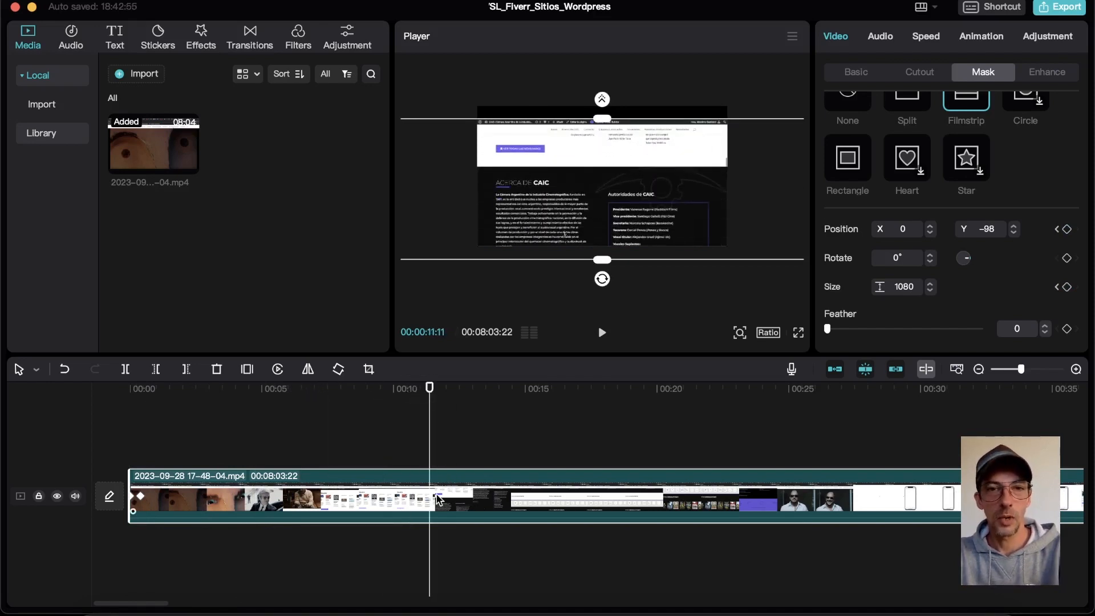
{"action": "key", "text": "super+b"}
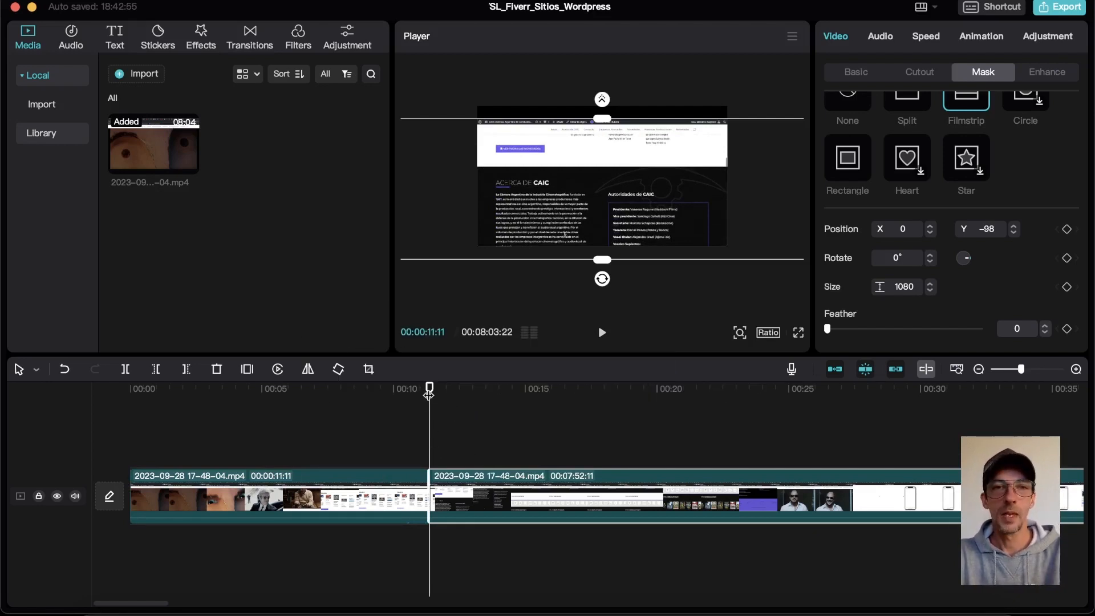
Split the remaining footage at 00:00:42:03 in the phone demo and delete the segment between the two cuts
{"action": "left_click", "coordinate": [570, 392]}
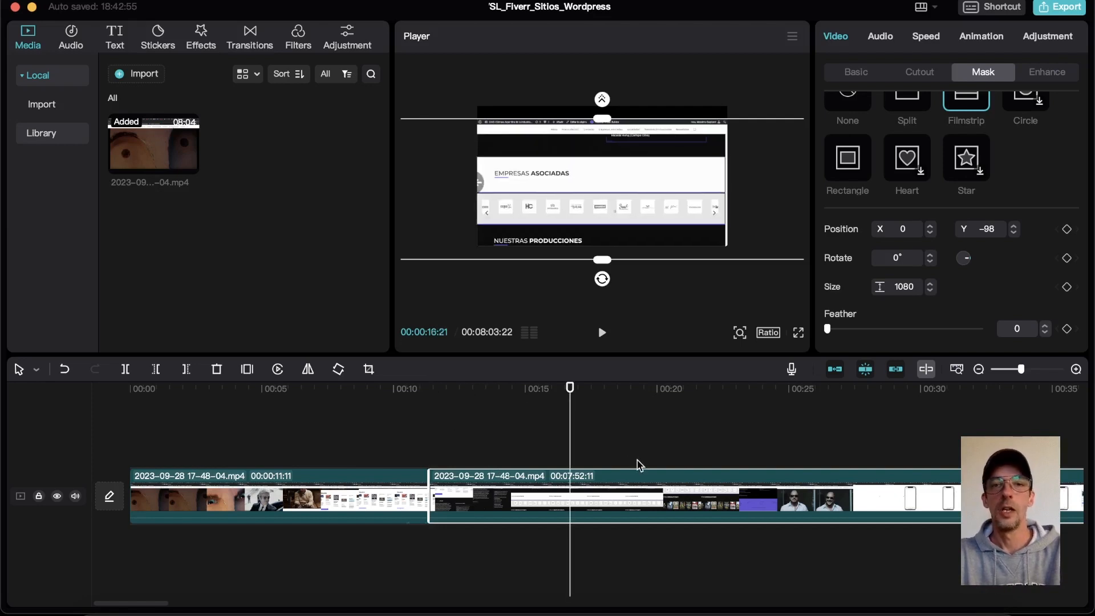
{"action": "scroll", "coordinate": [588, 472], "scroll_direction": "down", "scroll_amount": 3}
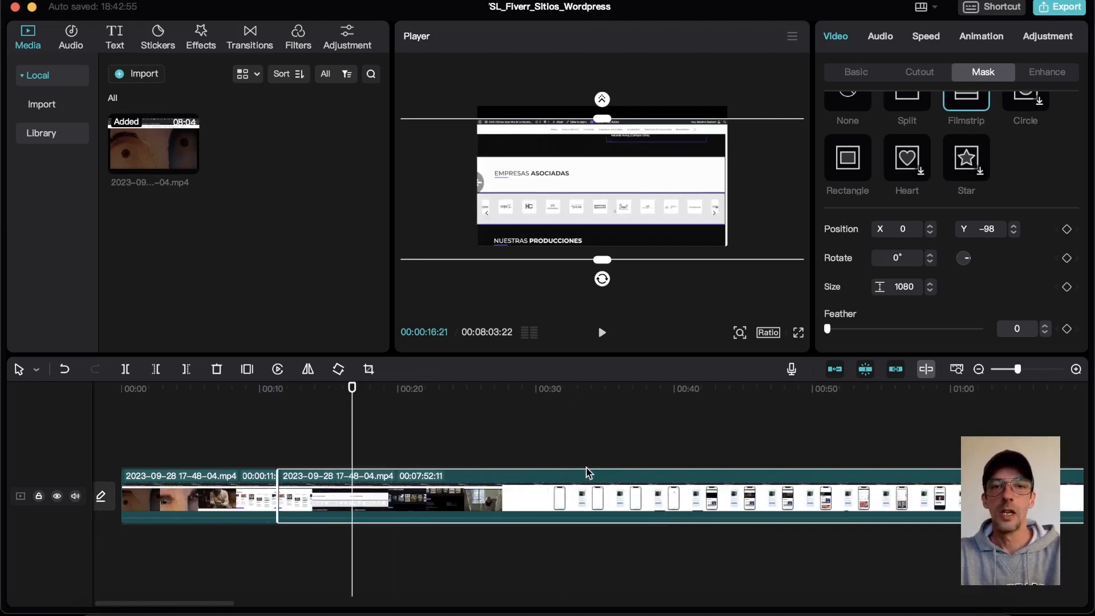
{"action": "left_click", "coordinate": [736, 393]}
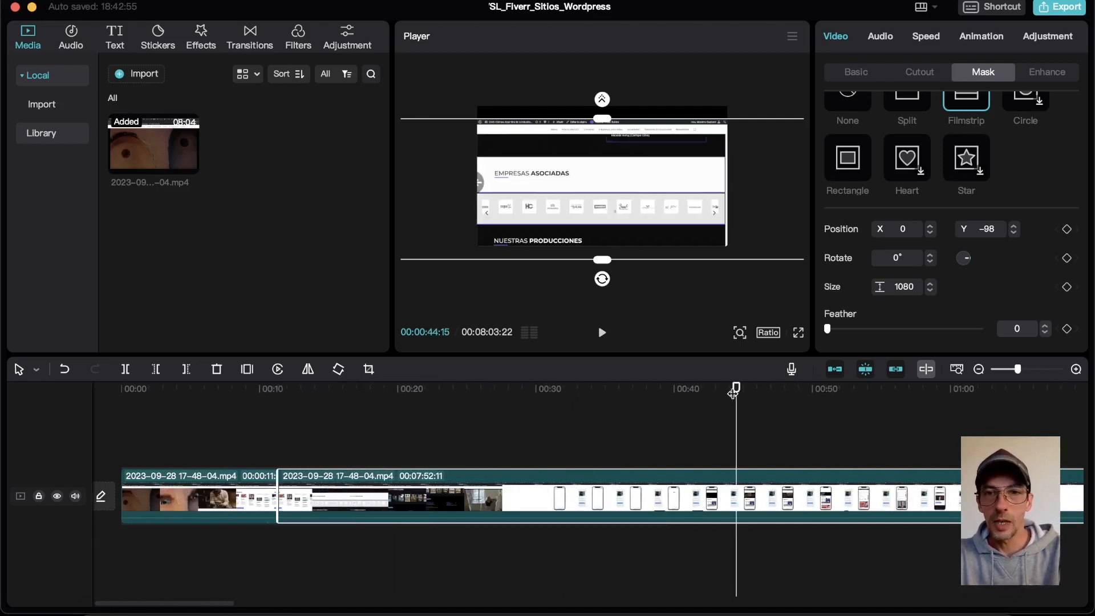
{"action": "left_click", "coordinate": [688, 390]}
{"action": "left_click", "coordinate": [731, 390]}
{"action": "left_click", "coordinate": [677, 390]}
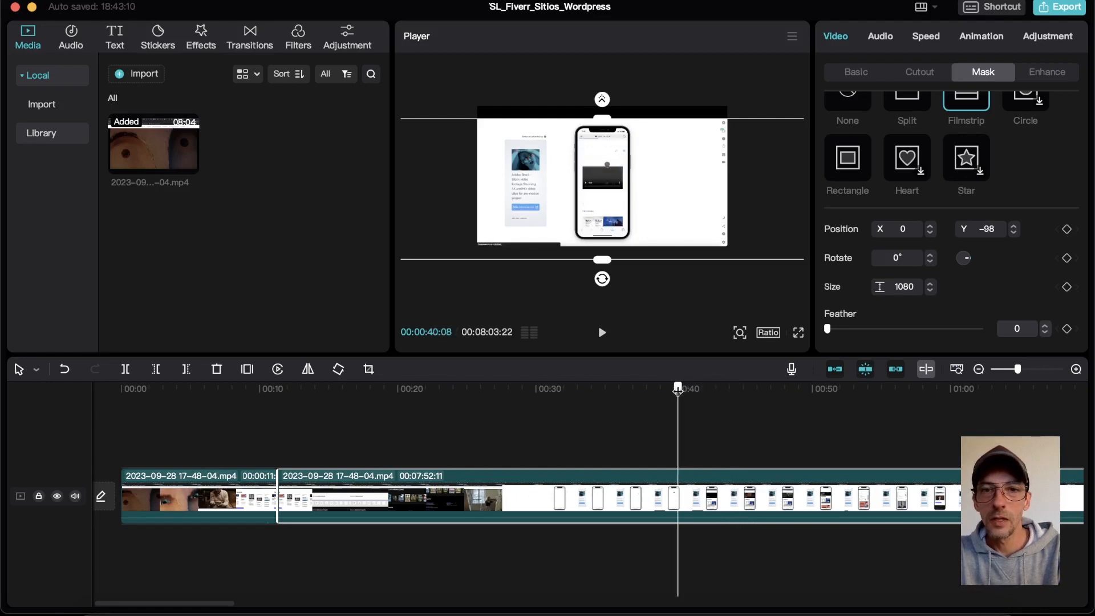
{"action": "left_click_drag", "start_coordinate": [706, 381], "coordinate": [708, 474]}
{"action": "key", "text": "super+b"}
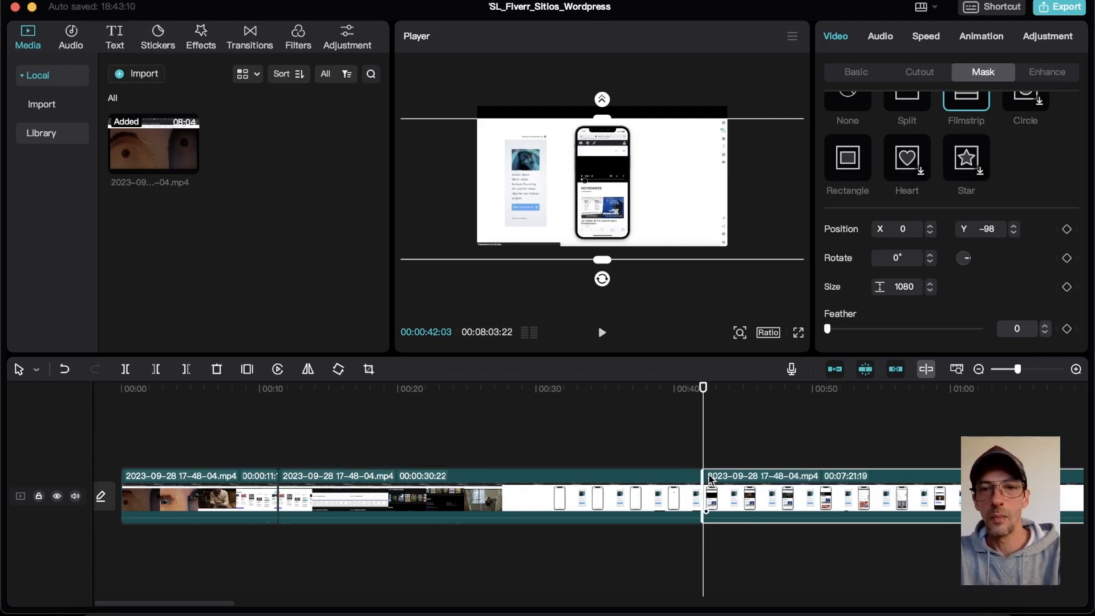
{"action": "left_click", "coordinate": [657, 499]}
{"action": "key", "text": "Delete"}
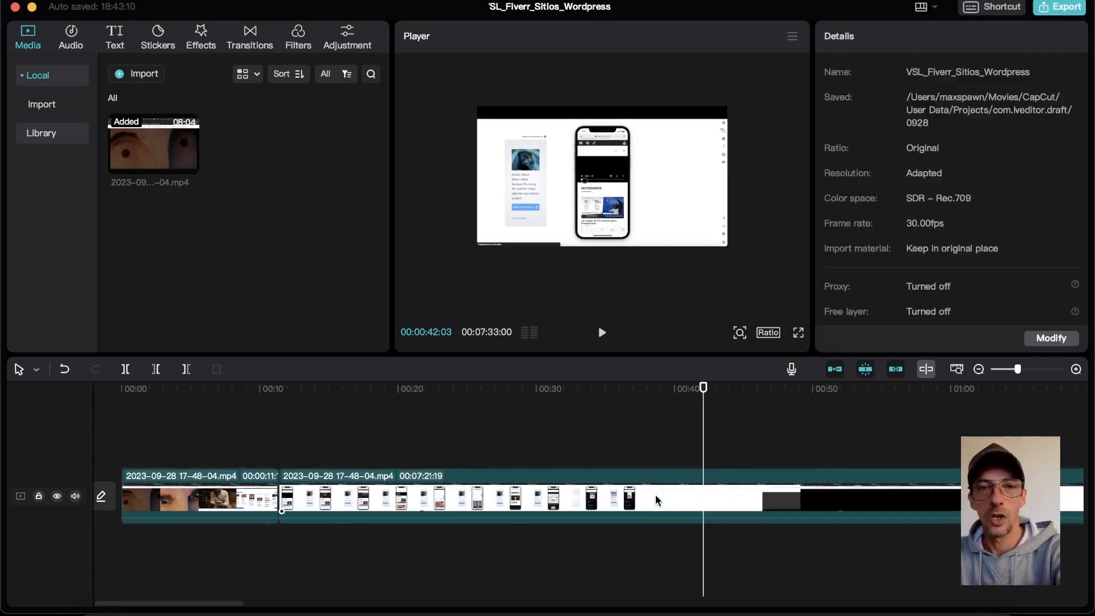
Review the phone footage, split it at 00:00:34:21 and delete everything after the cut
{"action": "left_click", "coordinate": [278, 395]}
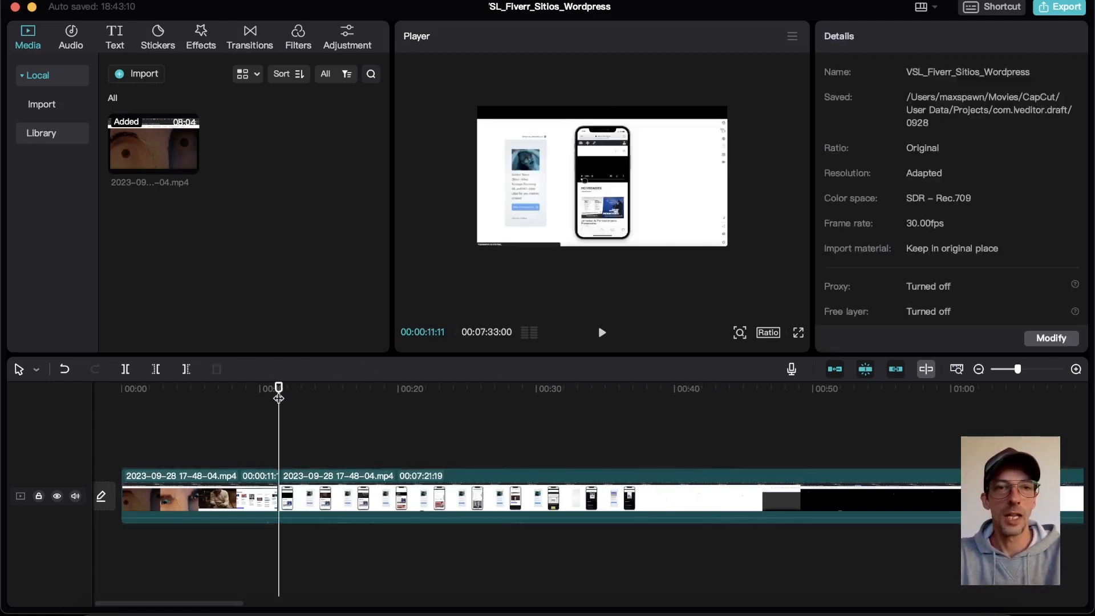
{"action": "left_click_drag", "start_coordinate": [279, 390], "coordinate": [316, 393]}
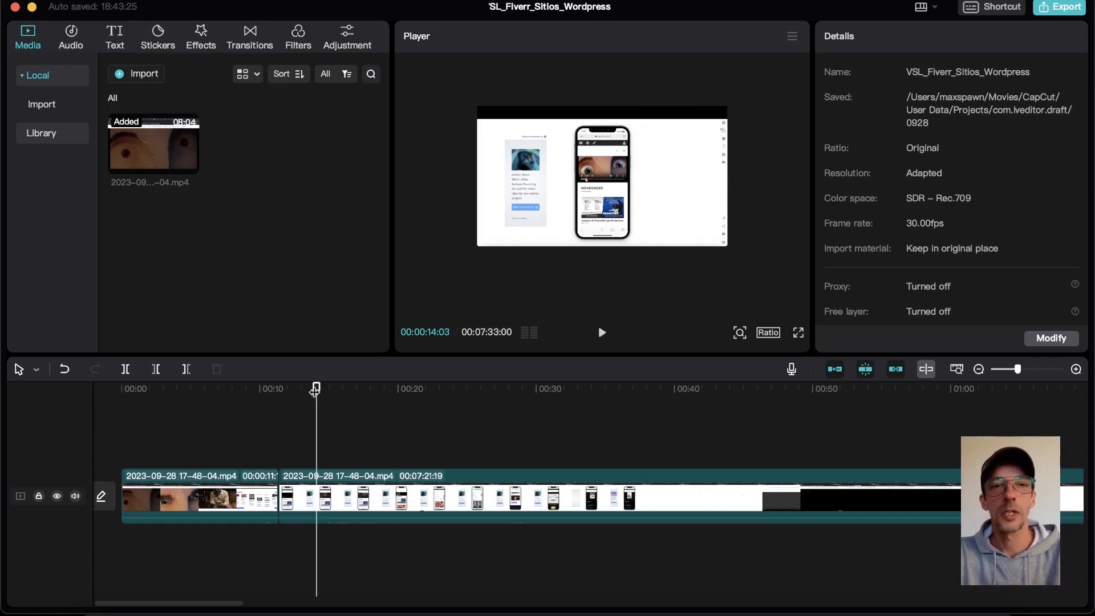
{"action": "left_click_drag", "start_coordinate": [315, 391], "coordinate": [289, 390]}
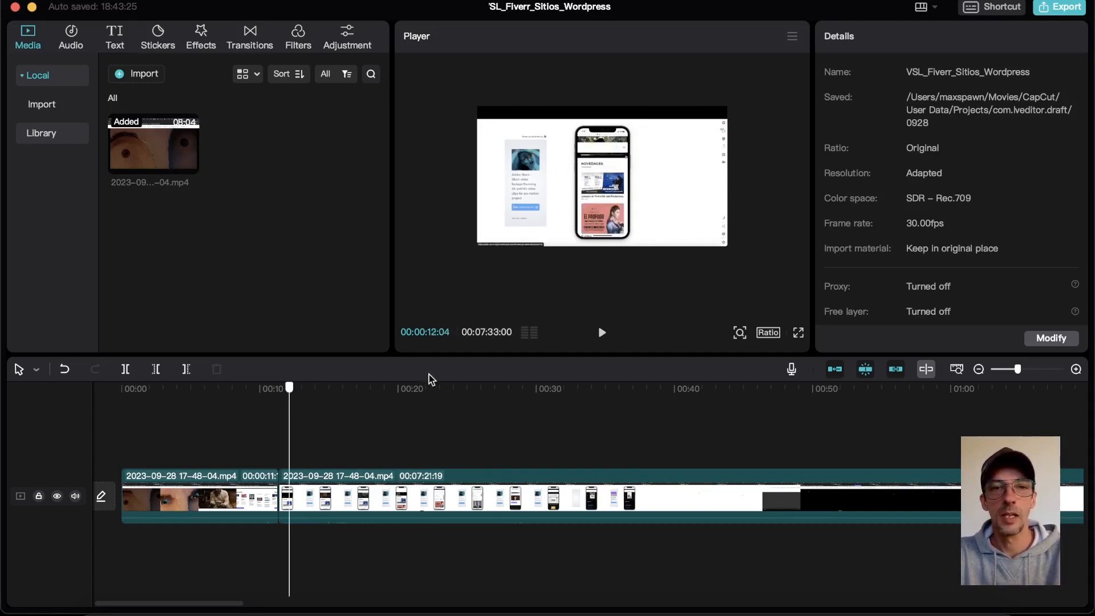
{"action": "left_click_drag", "start_coordinate": [515, 376], "coordinate": [601, 397]}
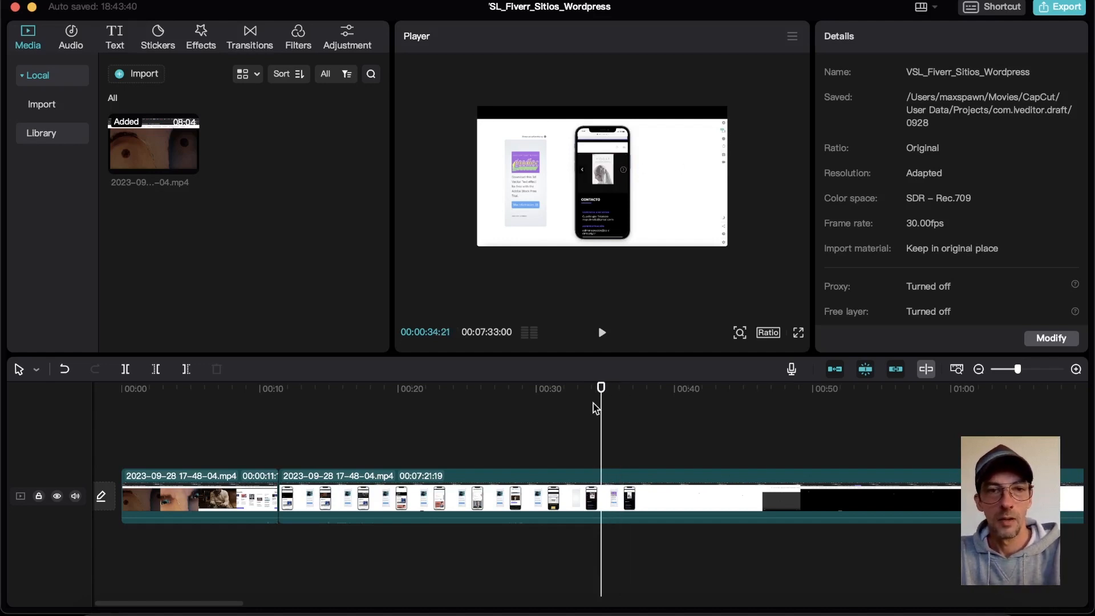
{"action": "left_click", "coordinate": [538, 495]}
{"action": "key", "text": "super+b"}
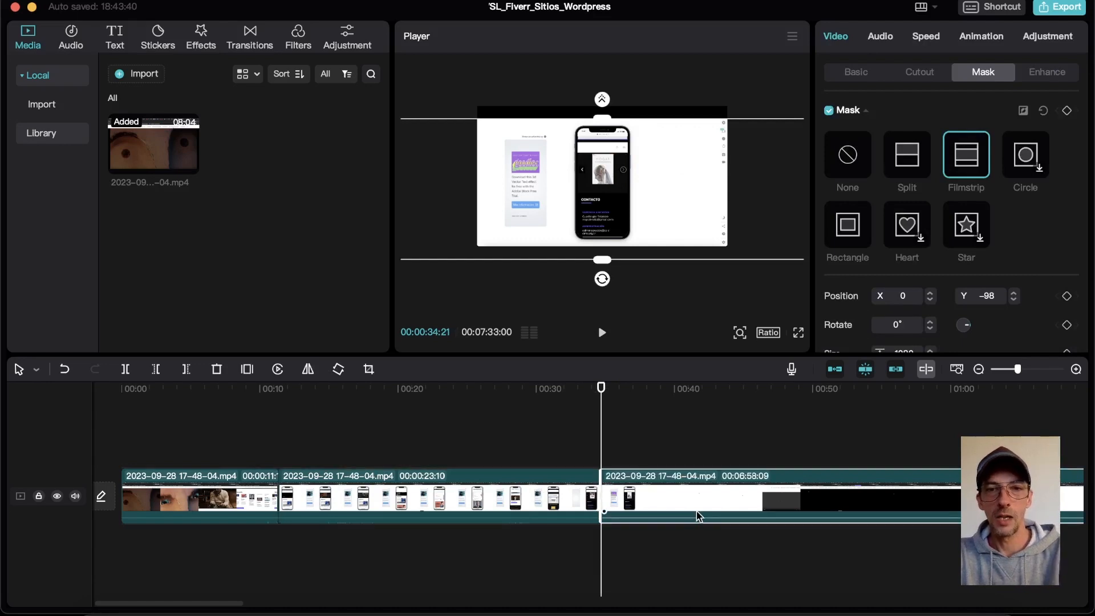
{"action": "key", "text": "Delete"}
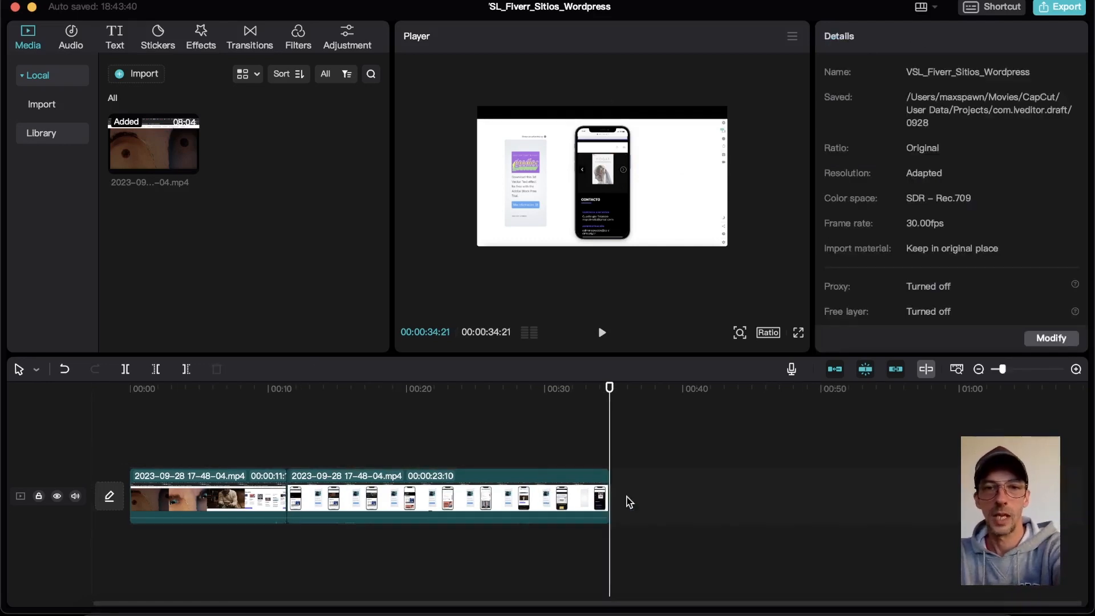
Move the phone clip onto a track above the desktop clip, starting at about 4.5 seconds, and go to 00:00:05:03
{"action": "left_click", "coordinate": [476, 493]}
{"action": "left_click_drag", "start_coordinate": [476, 494], "coordinate": [309, 450]}
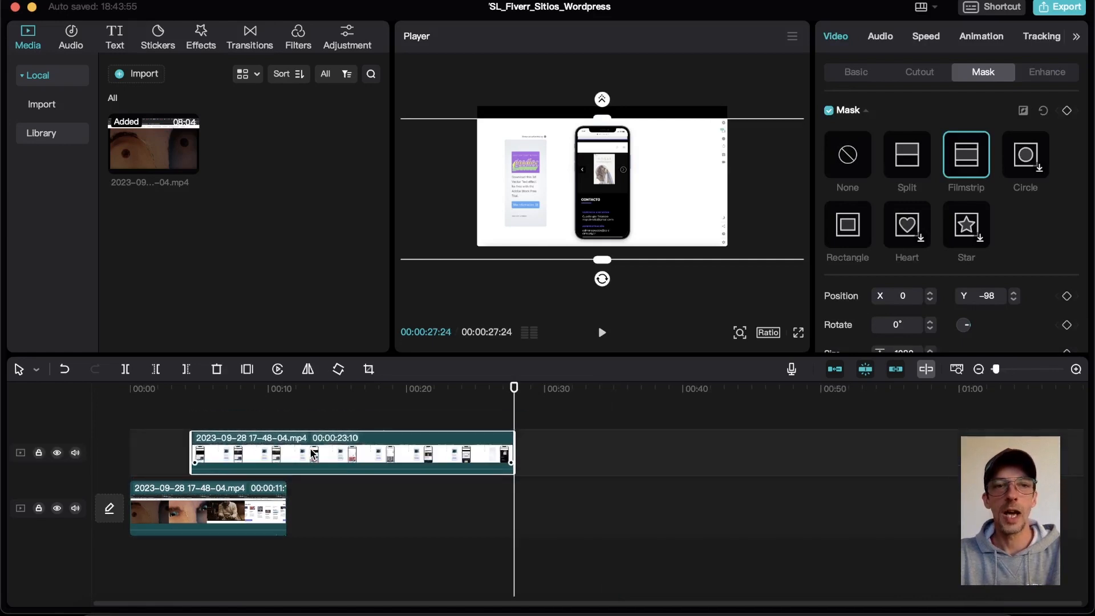
{"action": "left_click", "coordinate": [200, 394]}
{"action": "left_click", "coordinate": [143, 516]}
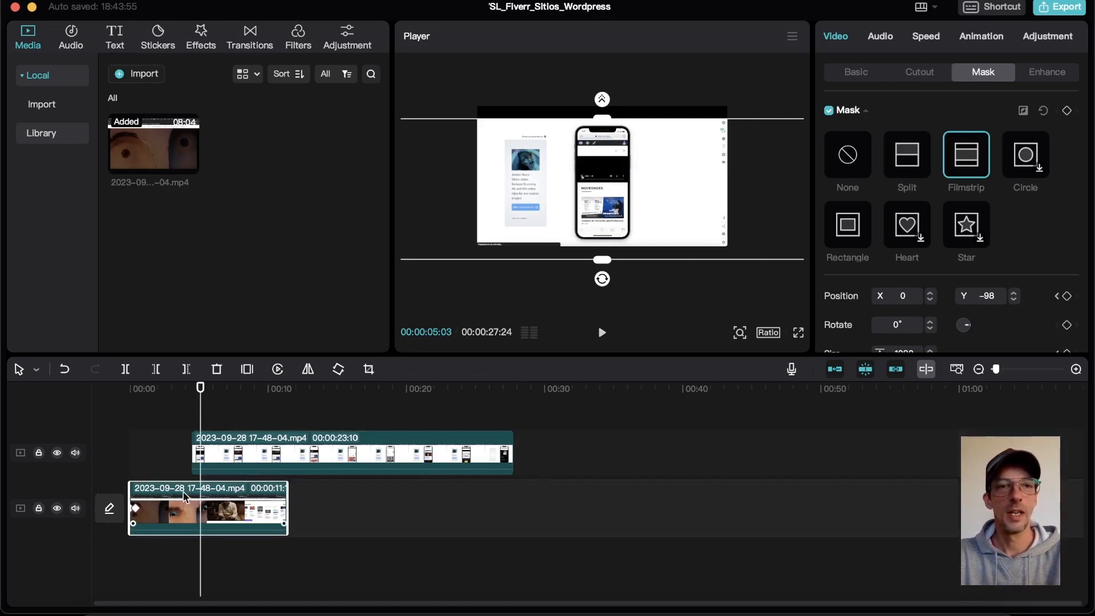
Replace the phone clip's Filmstrip mask with a Rectangle mask
{"action": "left_click", "coordinate": [233, 449]}
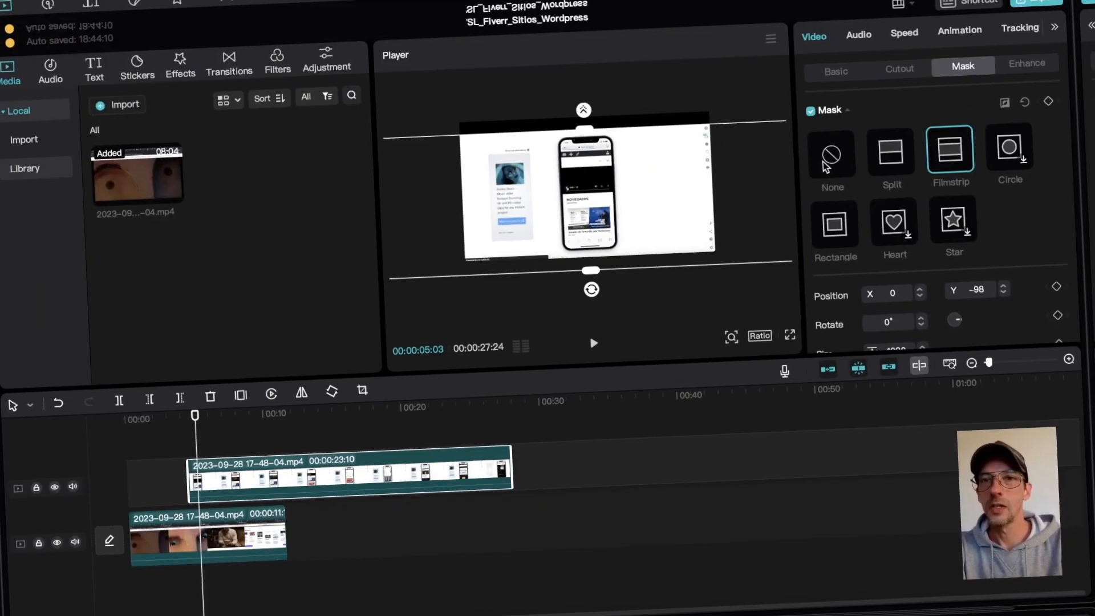
{"action": "left_click", "coordinate": [843, 166]}
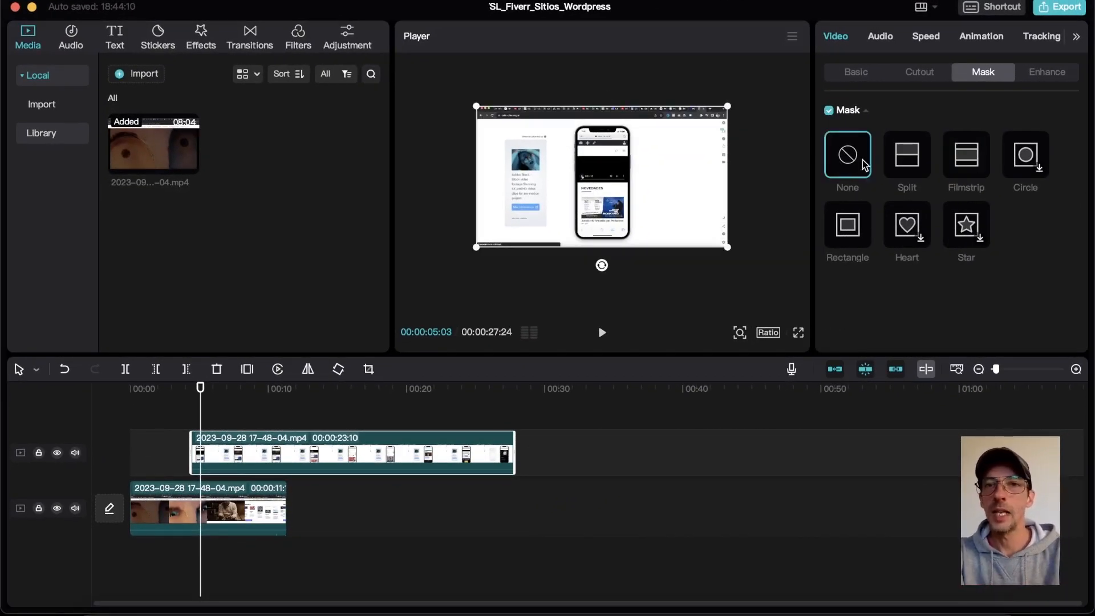
{"action": "left_click", "coordinate": [853, 231]}
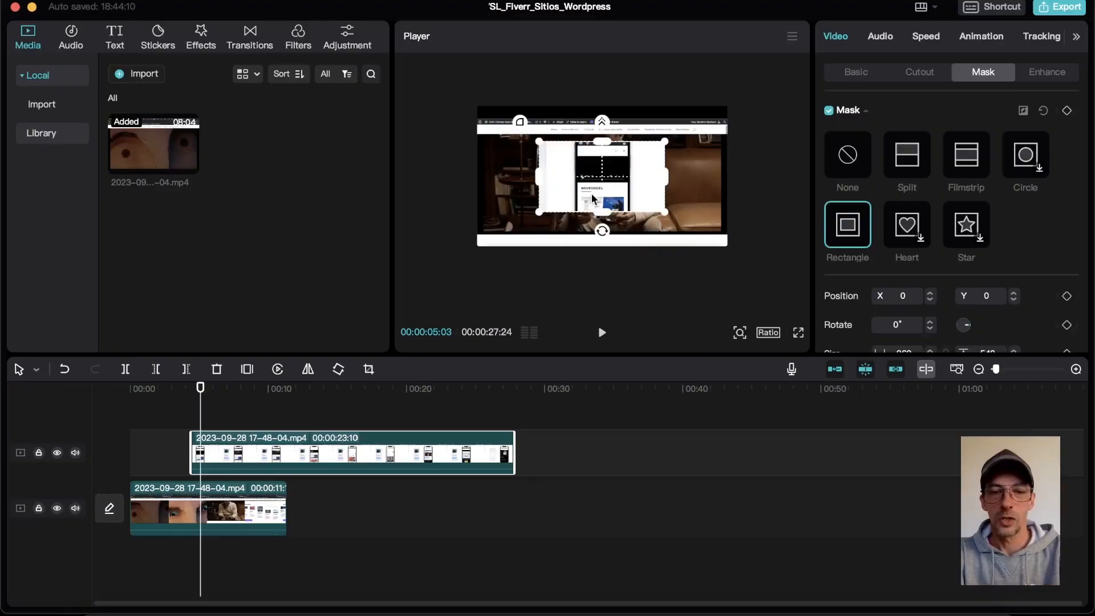
Shift the Rectangle mask to Y -44 and resize its height and width to fit tightly around the phone
{"action": "scroll", "coordinate": [591, 195], "scroll_direction": "up", "scroll_amount": 3}
{"action": "scroll", "coordinate": [591, 194], "scroll_direction": "up", "scroll_amount": 2}
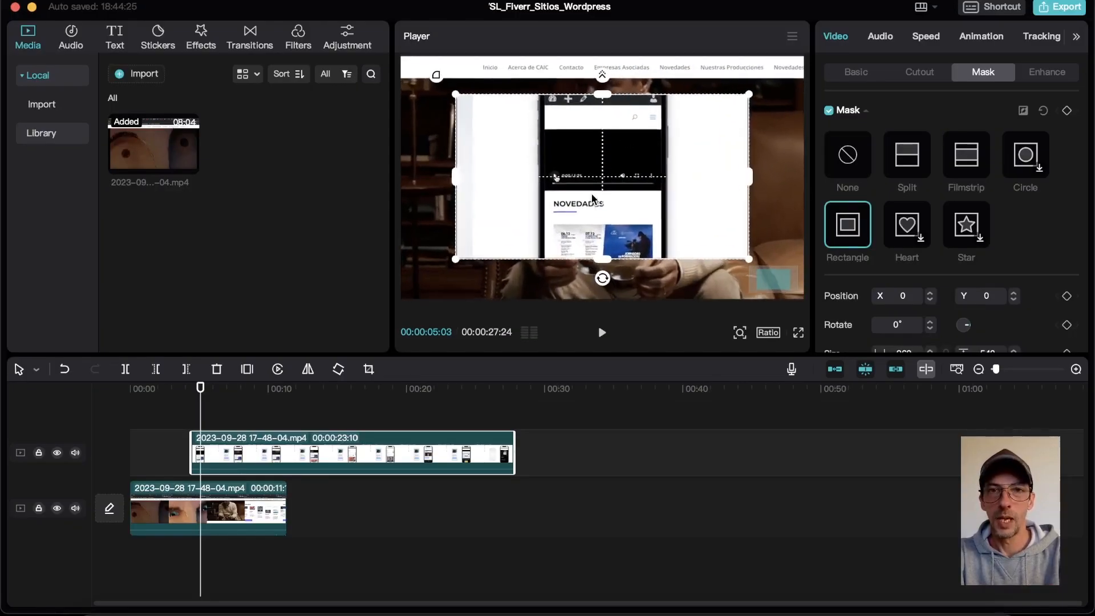
{"action": "scroll", "coordinate": [591, 194], "scroll_direction": "down", "scroll_amount": 3}
{"action": "left_click_drag", "start_coordinate": [610, 246], "coordinate": [606, 290]}
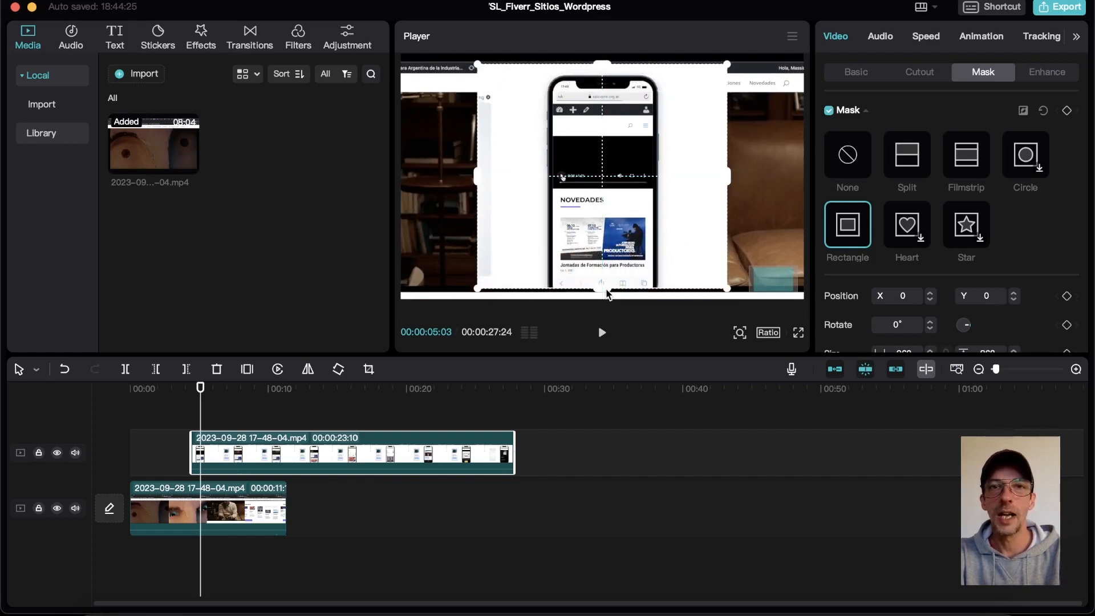
{"action": "left_click_drag", "start_coordinate": [622, 184], "coordinate": [622, 195]}
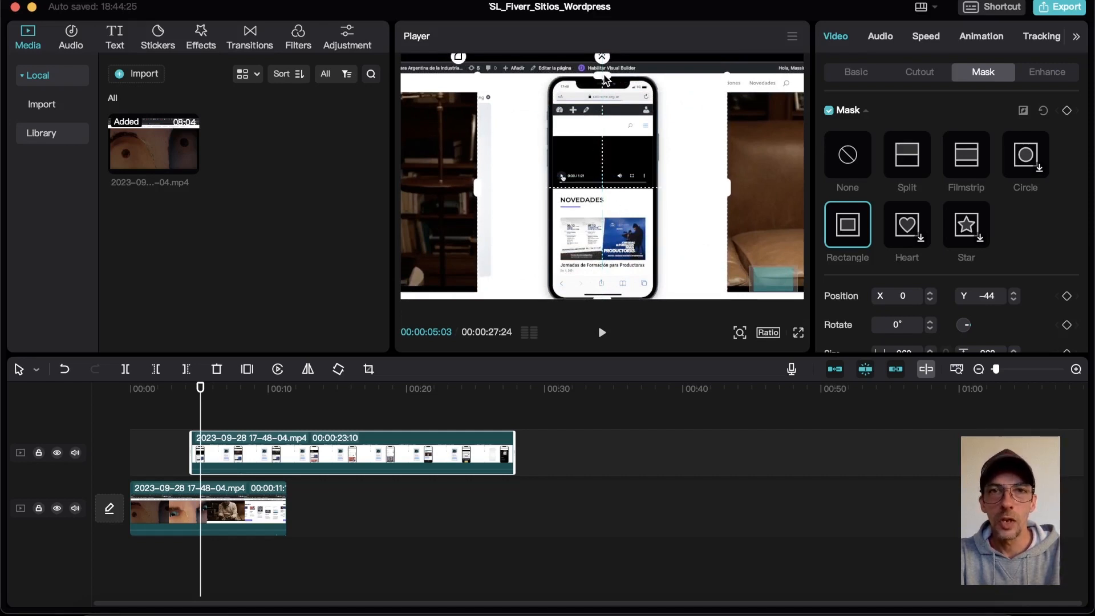
{"action": "left_click_drag", "start_coordinate": [604, 74], "coordinate": [603, 73]}
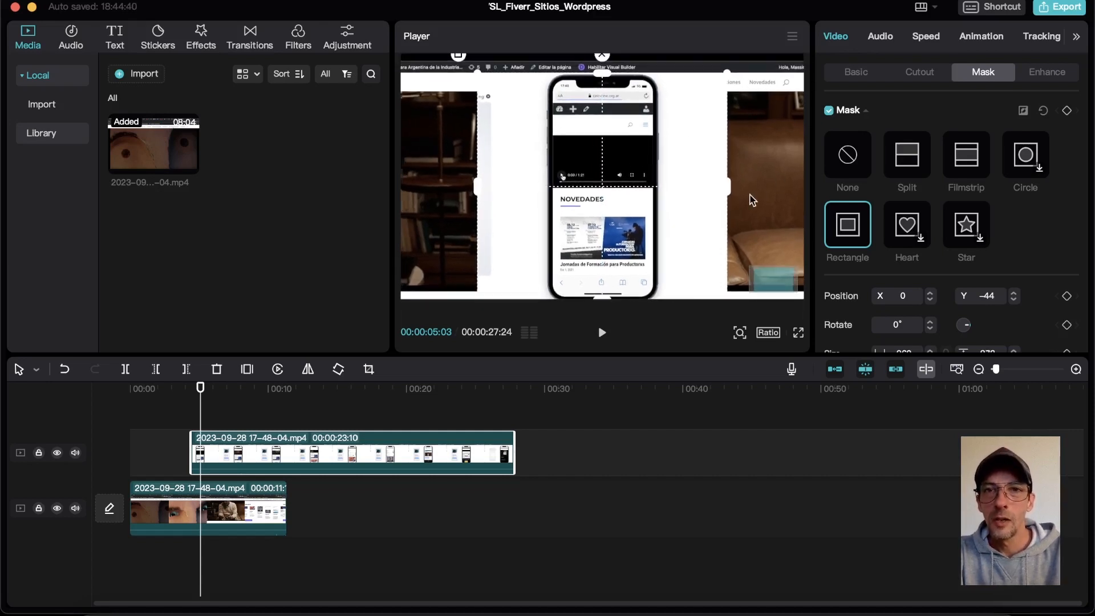
{"action": "left_click_drag", "start_coordinate": [729, 187], "coordinate": [657, 178]}
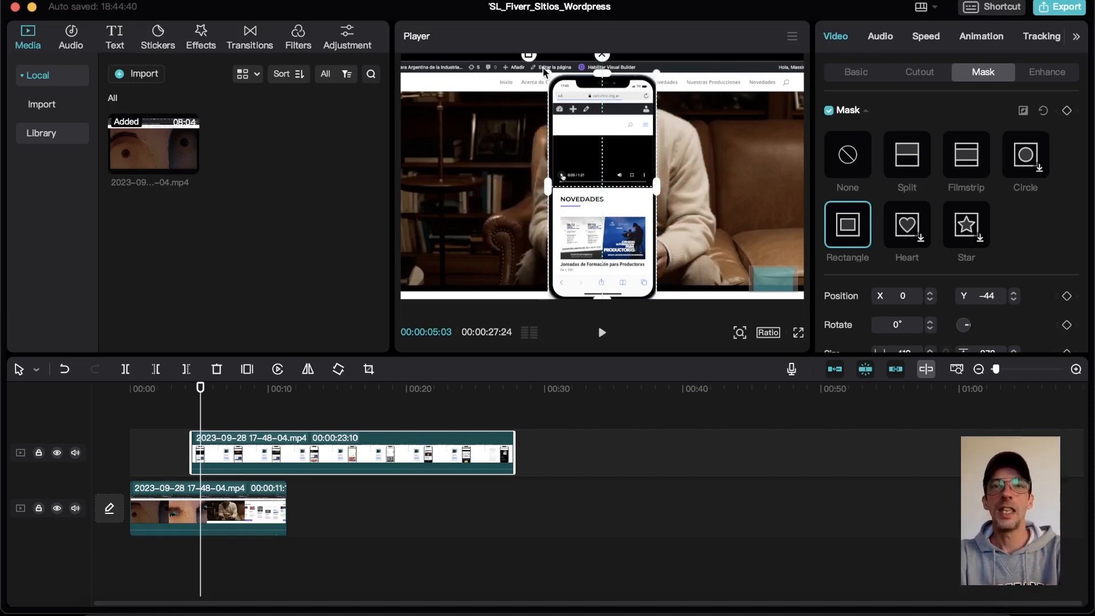
Move the masked phone clip over the desktop footage to position X 108, Y 79
{"action": "left_click", "coordinate": [854, 72]}
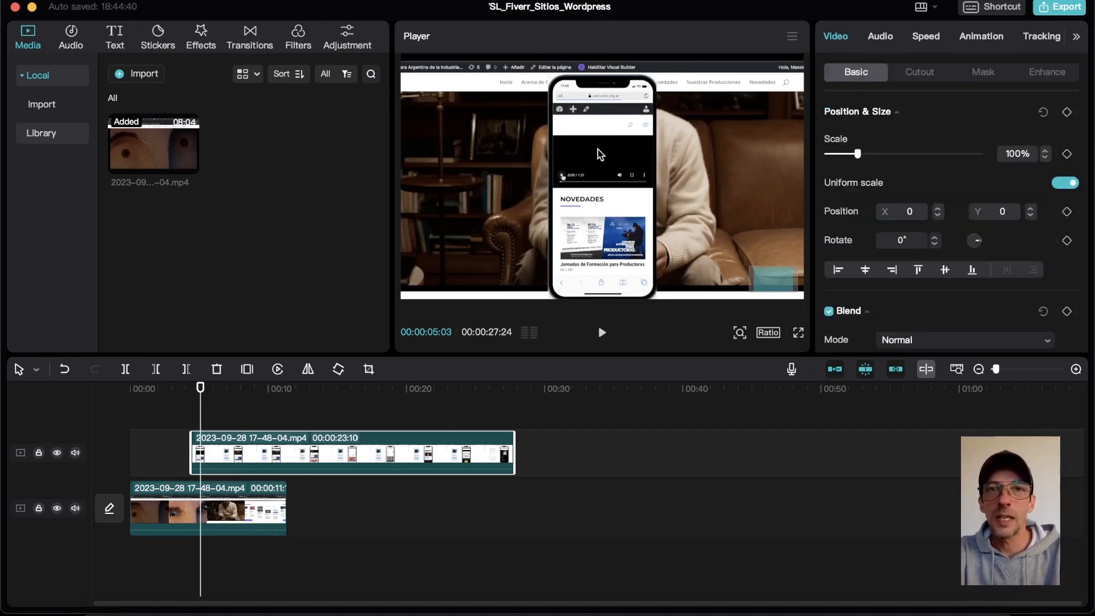
{"action": "mouse_move", "coordinate": [601, 149]}
{"action": "left_mouse_down"}
{"action": "mouse_move", "coordinate": [611, 134]}
{"action": "mouse_move", "coordinate": [618, 143]}
{"action": "left_mouse_up"}
{"action": "scroll", "coordinate": [661, 82], "scroll_direction": "up", "scroll_amount": 5}
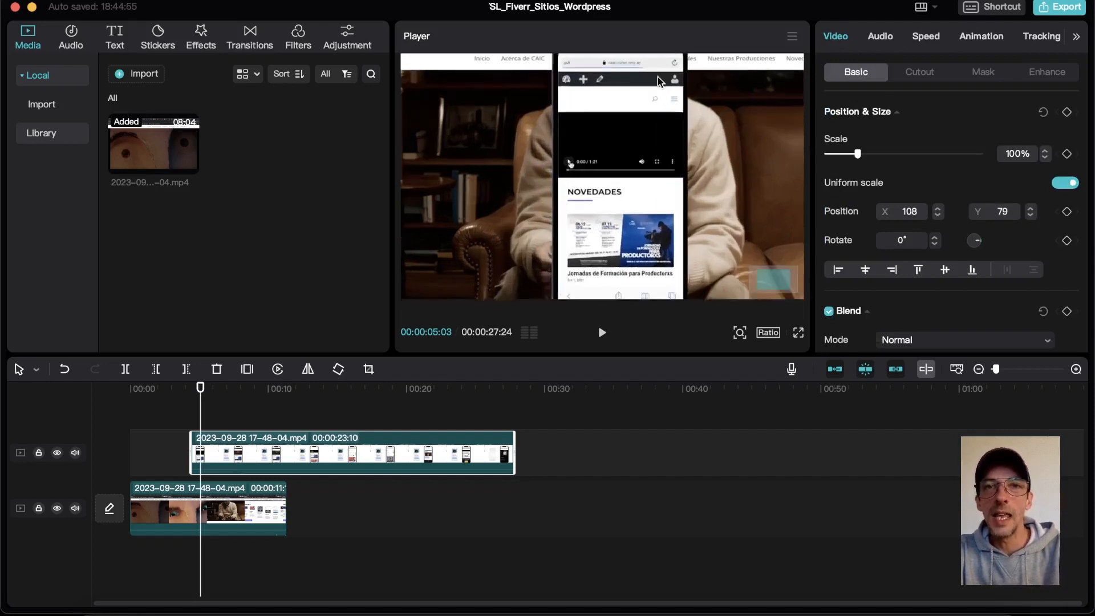
{"action": "scroll", "coordinate": [660, 82], "scroll_direction": "up", "scroll_amount": 5}
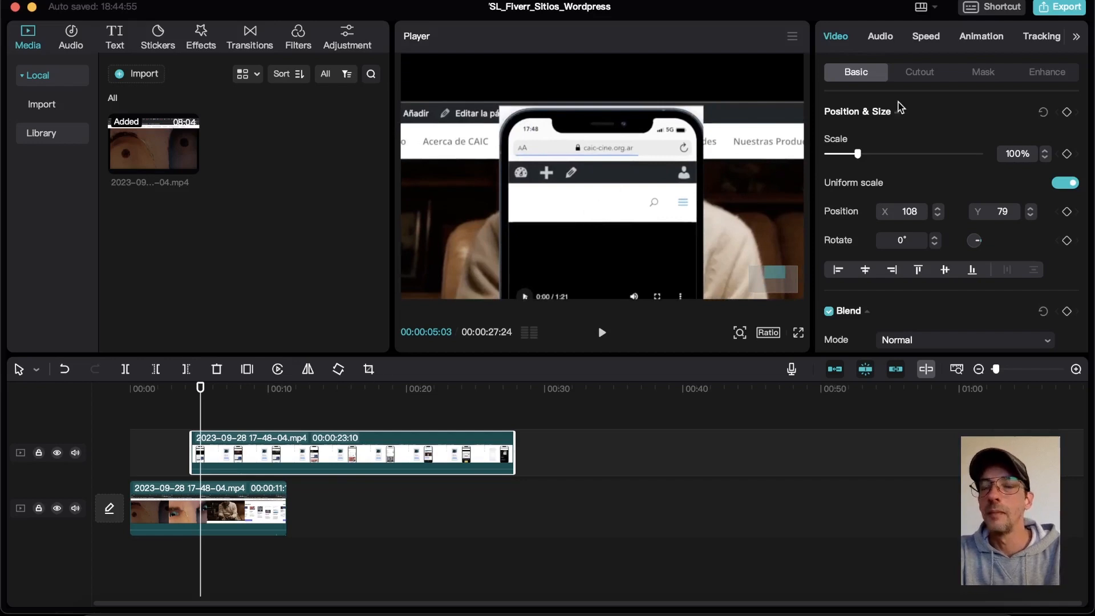
Trim the top edge of the phone clip's Rectangle mask and round its corners to match the phone's outline
{"action": "left_click", "coordinate": [984, 73]}
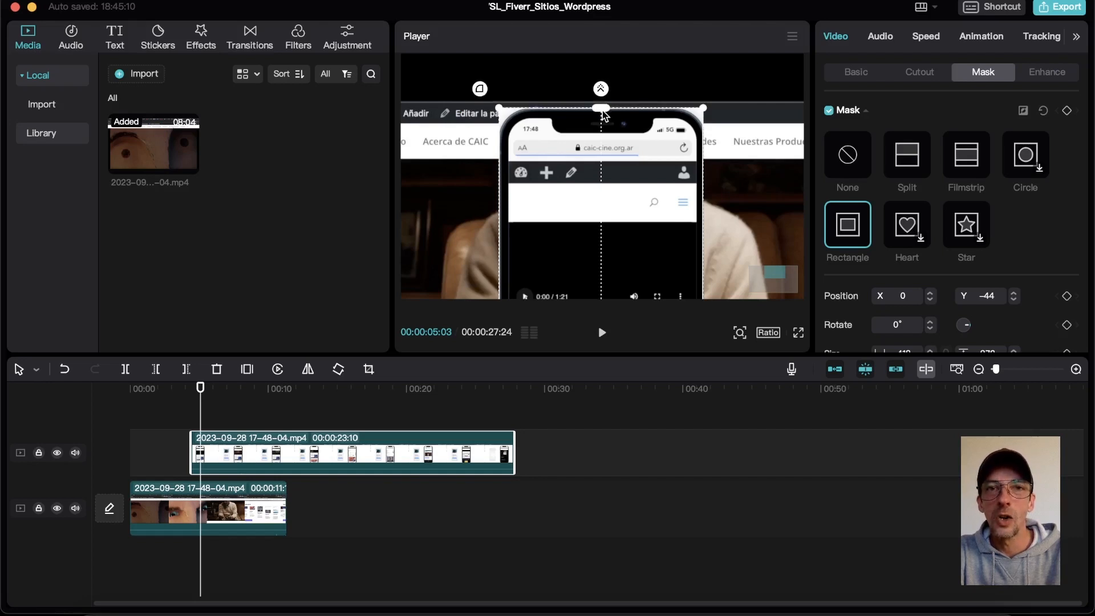
{"action": "left_click_drag", "start_coordinate": [603, 109], "coordinate": [592, 111]}
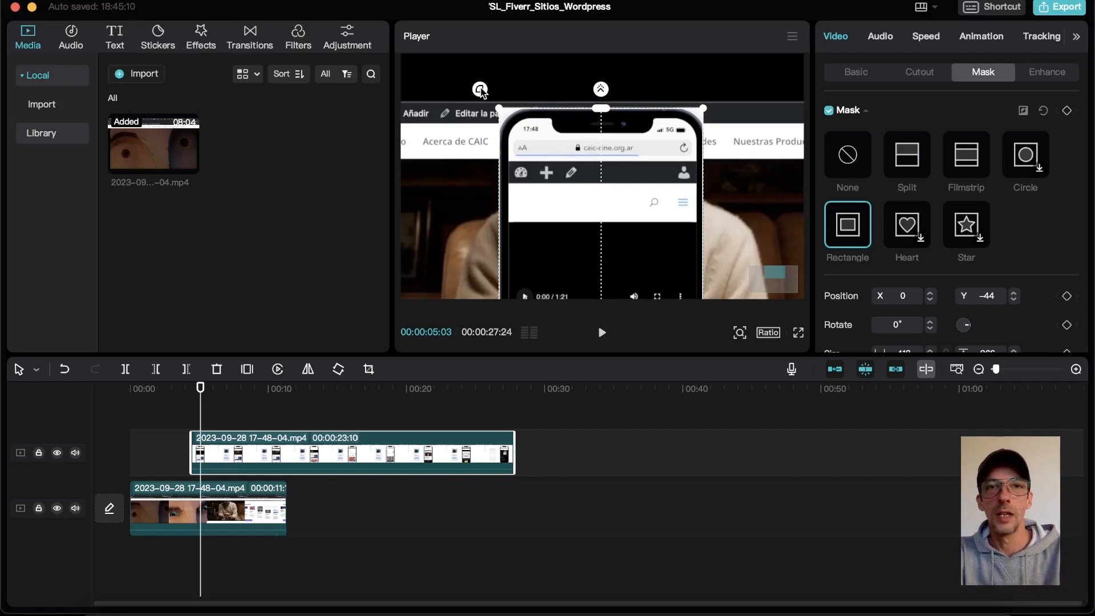
{"action": "mouse_move", "coordinate": [480, 90]}
{"action": "left_mouse_down"}
{"action": "mouse_move", "coordinate": [464, 74]}
{"action": "mouse_move", "coordinate": [470, 83]}
{"action": "left_mouse_up"}
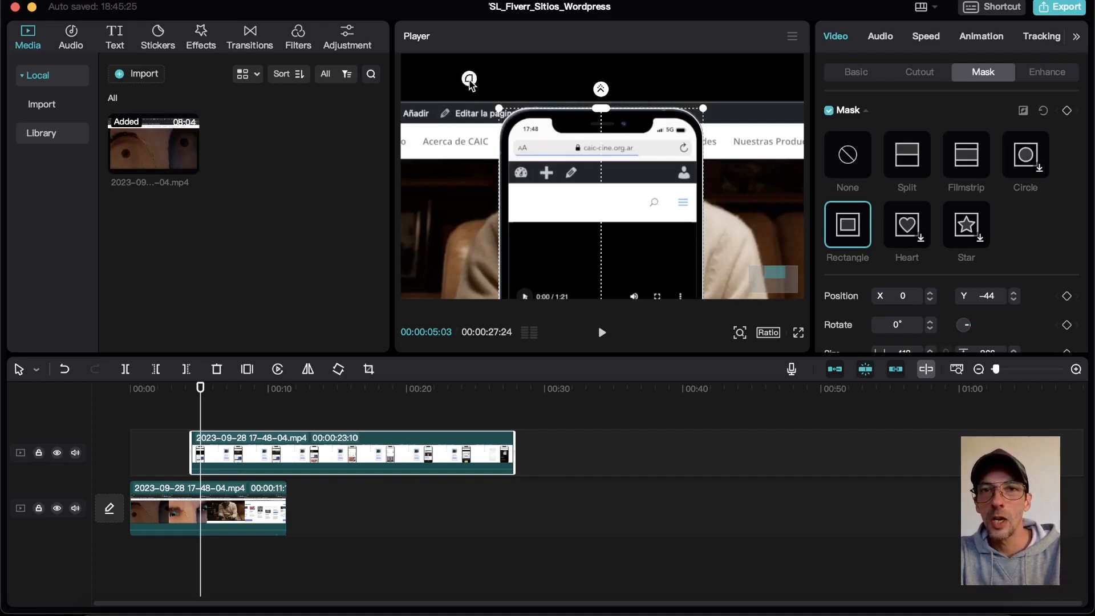
{"action": "scroll", "coordinate": [633, 203], "scroll_direction": "down", "scroll_amount": 10}
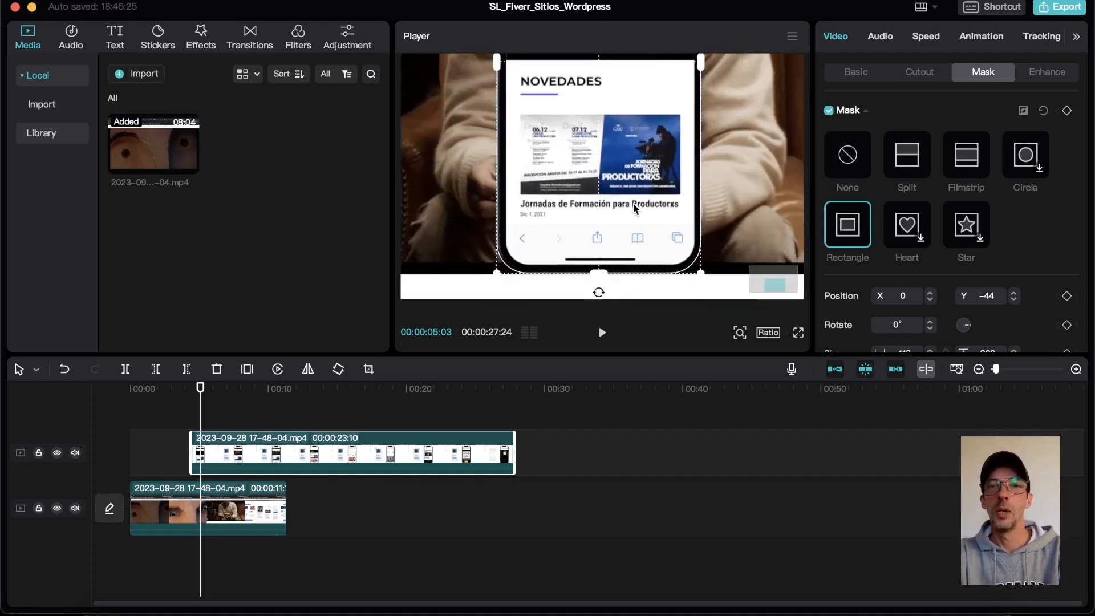
{"action": "scroll", "coordinate": [634, 209], "scroll_direction": "down", "scroll_amount": 6}
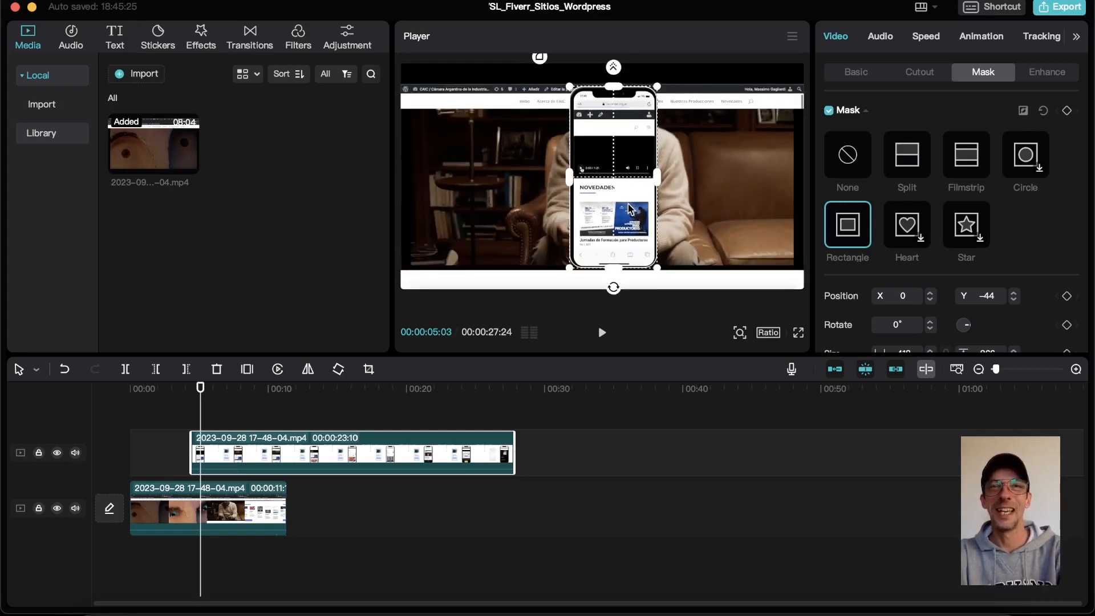
{"action": "scroll", "coordinate": [630, 209], "scroll_direction": "down", "scroll_amount": 3}
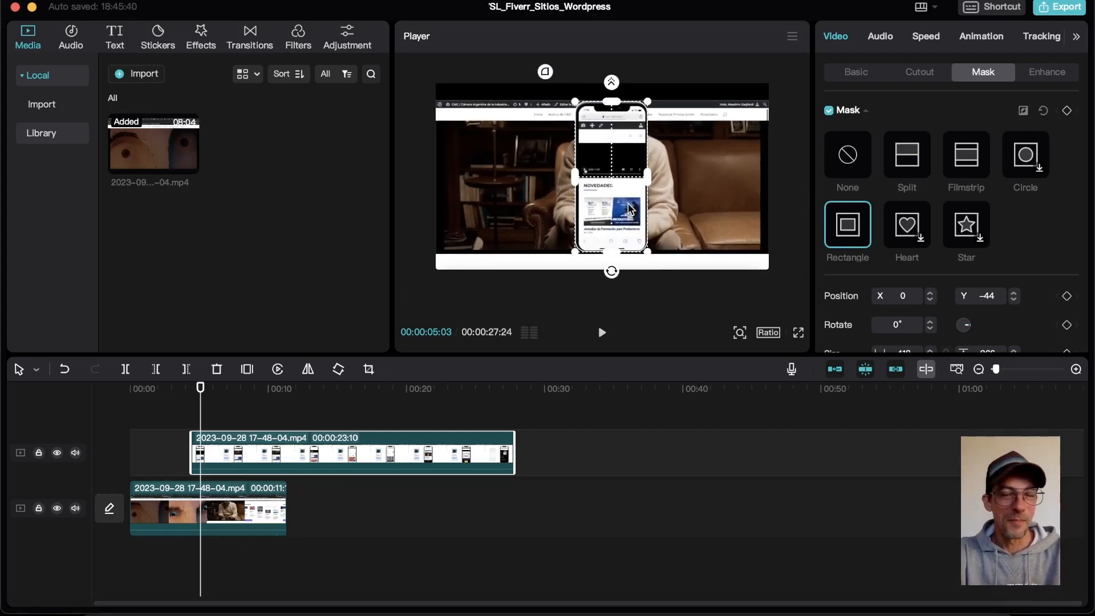
Preview the video from the start and extend the desktop clip to 00:00:27:24, ending level with the phone clip
{"action": "left_click_drag", "start_coordinate": [202, 392], "coordinate": [91, 391]}
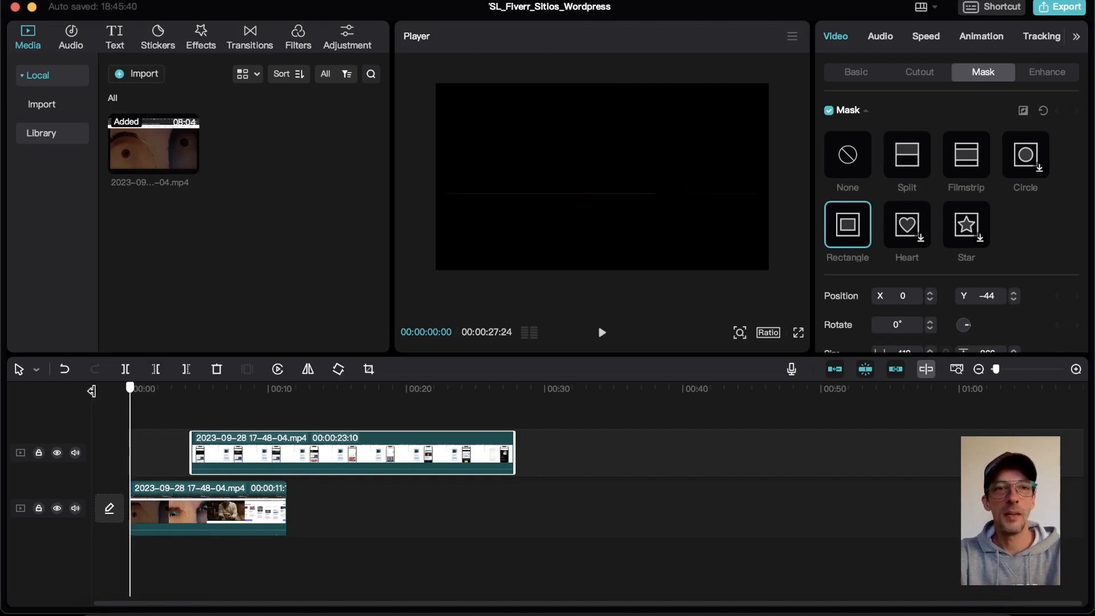
{"action": "left_click", "coordinate": [160, 520]}
{"action": "key", "text": "space"}
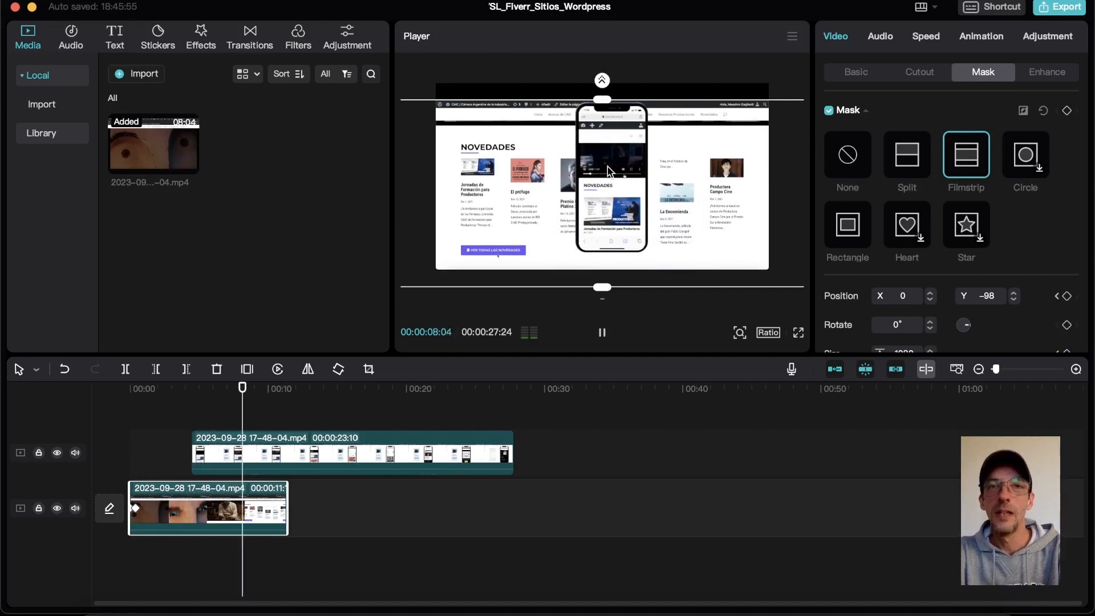
{"action": "key", "text": "space"}
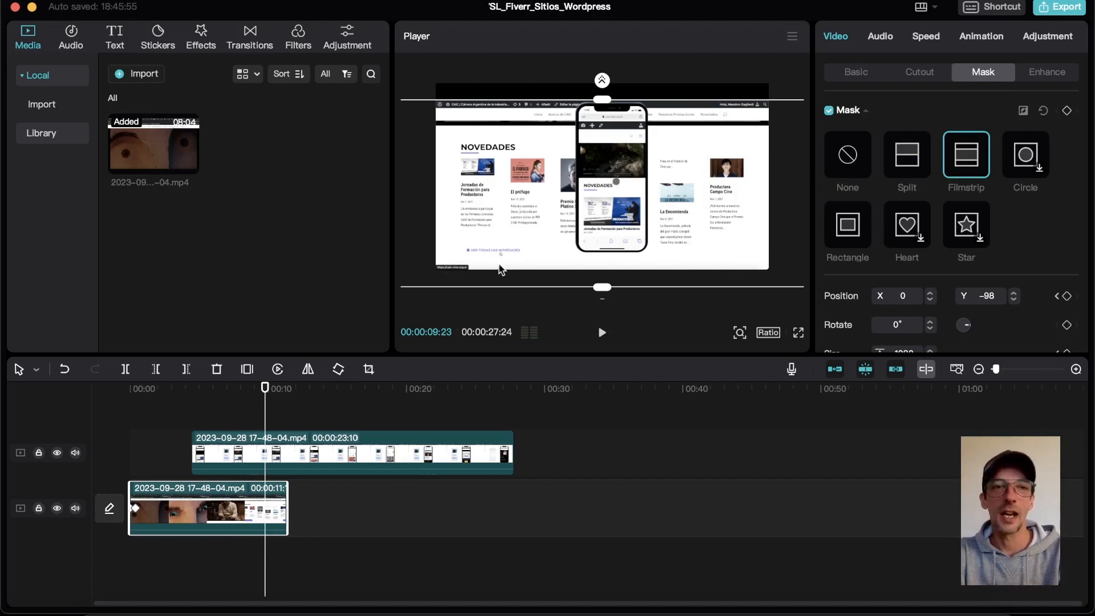
{"action": "left_click_drag", "start_coordinate": [287, 505], "coordinate": [509, 495]}
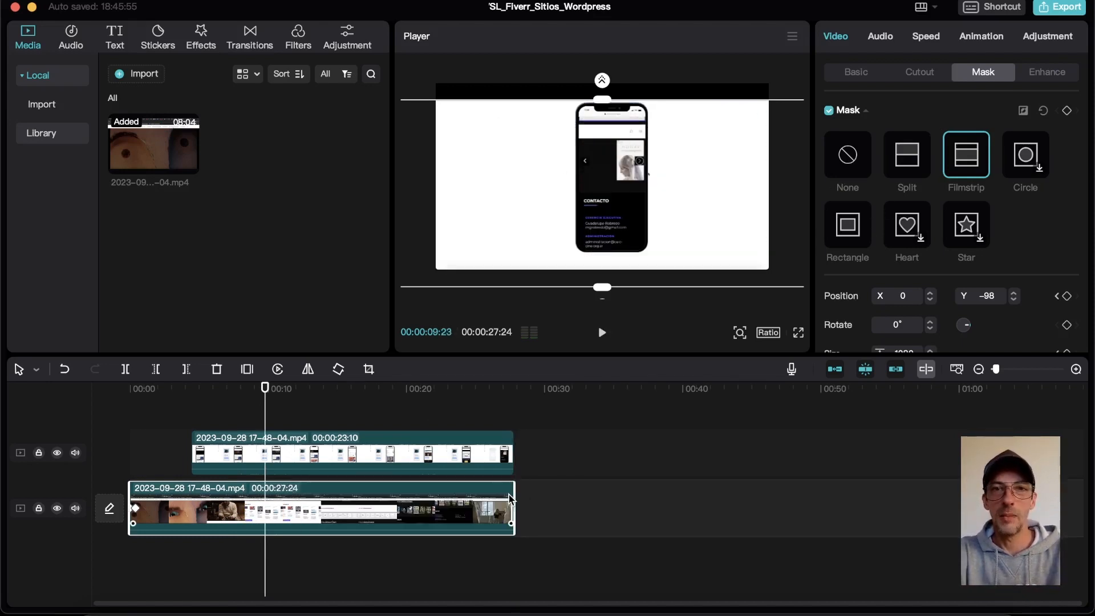
Move the masked phone clip over the right side of the desktop footage to position X 1416, Y -57
{"action": "left_click", "coordinate": [224, 450]}
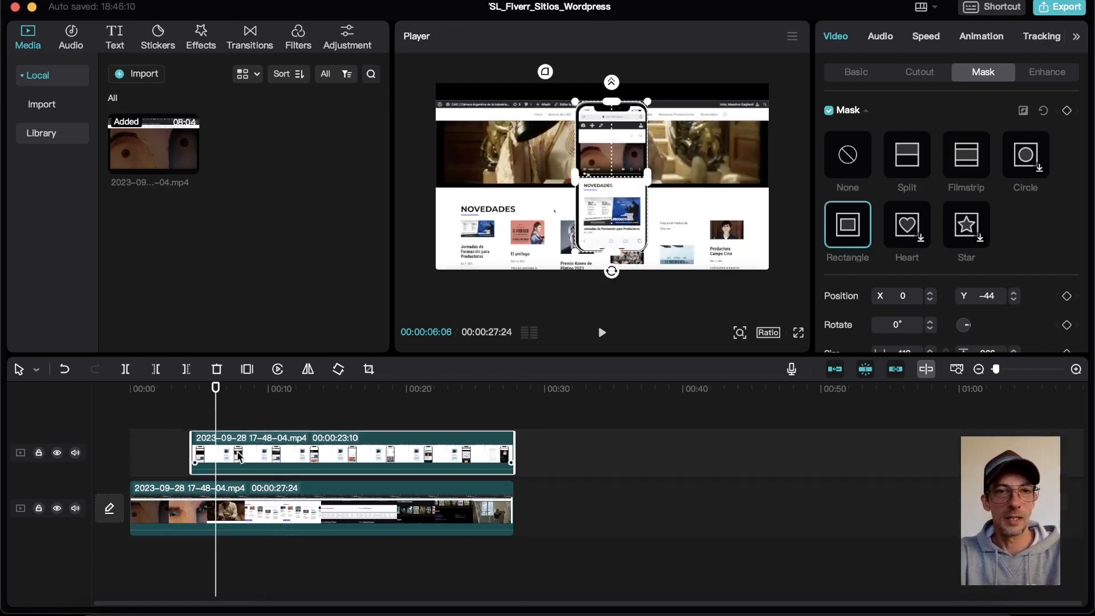
{"action": "left_click", "coordinate": [858, 73]}
{"action": "left_click_drag", "start_coordinate": [540, 178], "coordinate": [656, 189]}
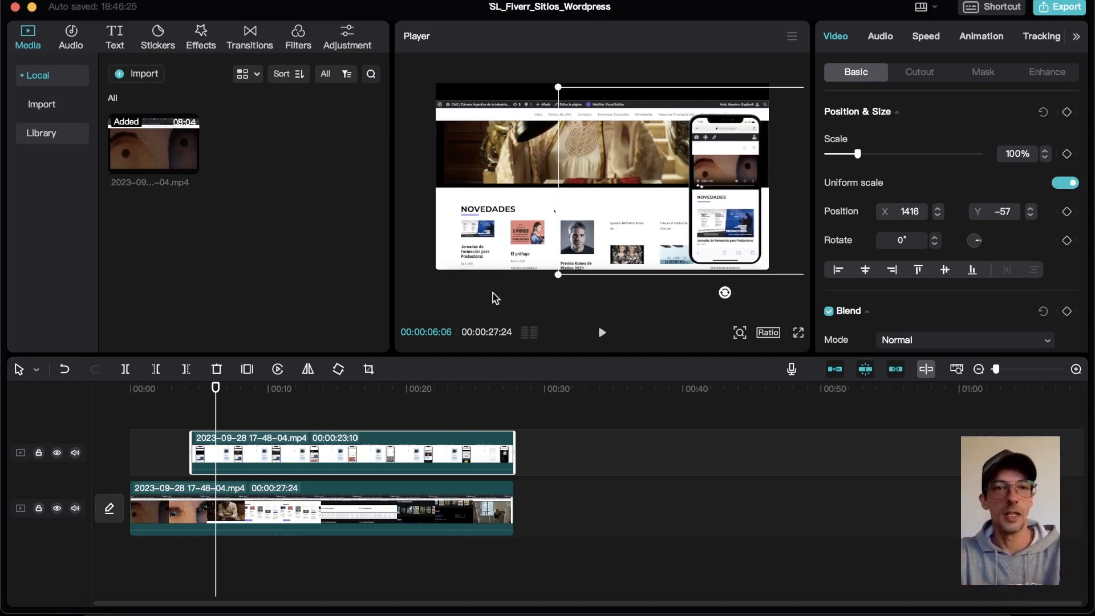
Add a Position keyframe at the start of the phone clip, at 00:00:04:14
{"action": "left_click_drag", "start_coordinate": [210, 392], "coordinate": [195, 397]}
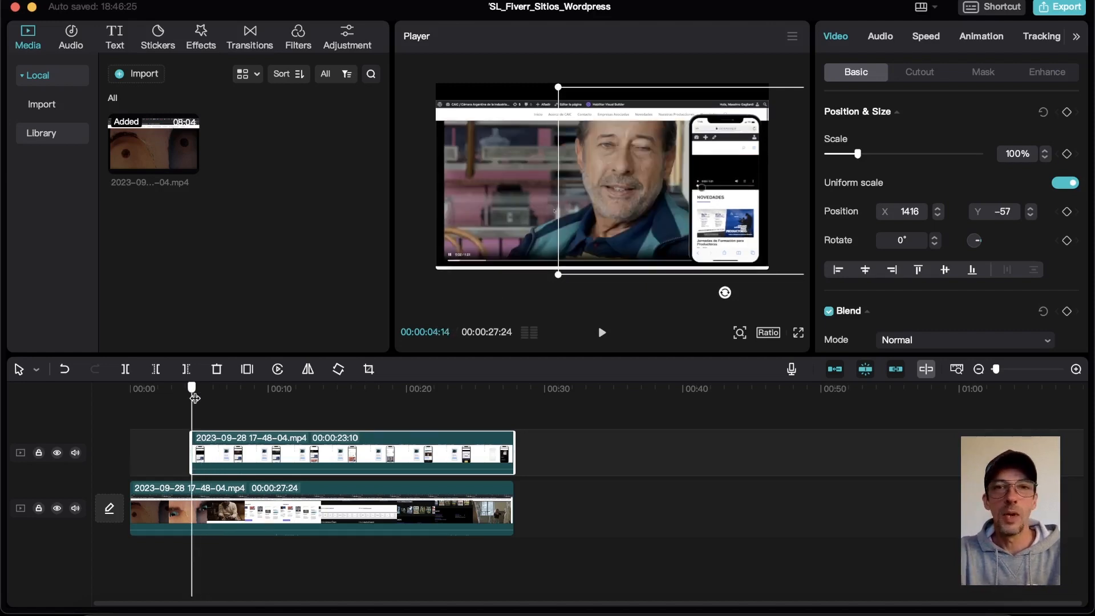
{"action": "scroll", "coordinate": [250, 467], "scroll_direction": "up", "scroll_amount": 5}
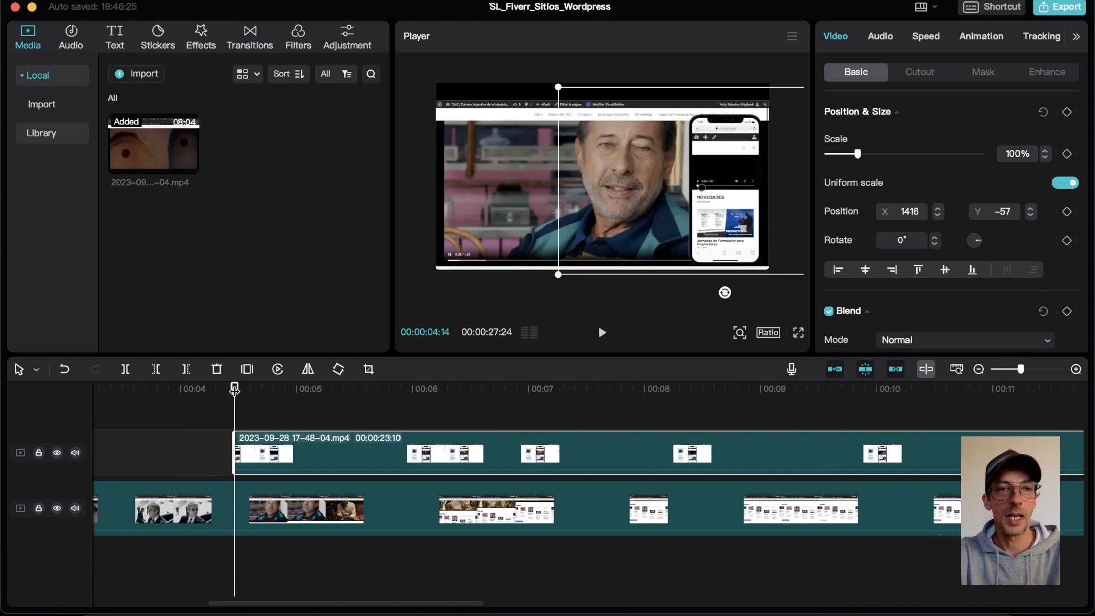
{"action": "mouse_move", "coordinate": [234, 390]}
{"action": "left_mouse_down"}
{"action": "mouse_move", "coordinate": [203, 393]}
{"action": "mouse_move", "coordinate": [235, 397]}
{"action": "left_mouse_up"}
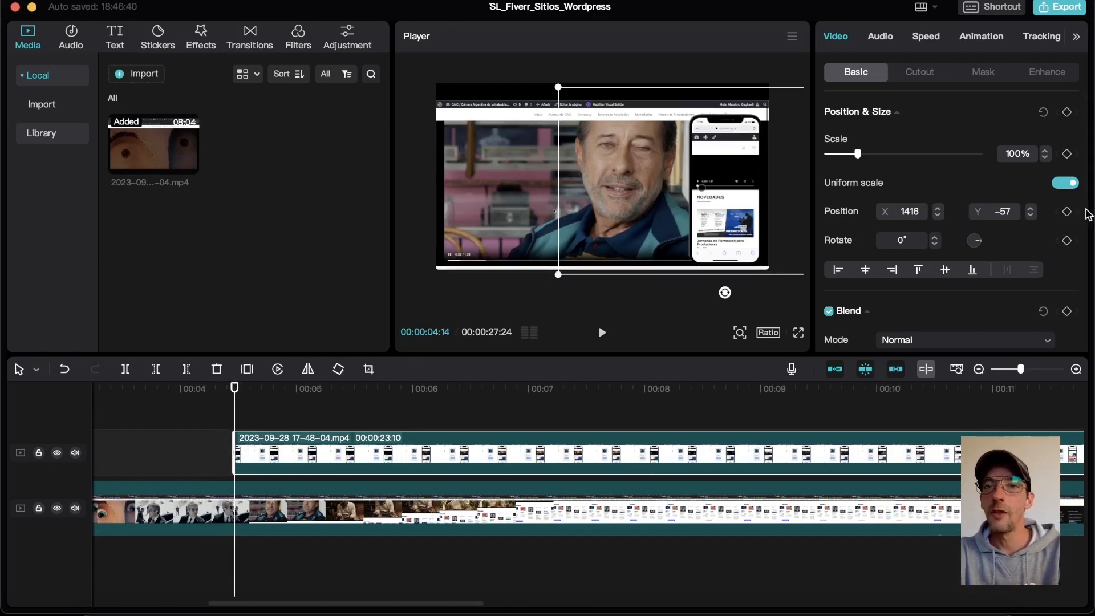
{"action": "scroll", "coordinate": [1034, 244], "scroll_direction": "down", "scroll_amount": 3}
{"action": "scroll", "coordinate": [1034, 244], "scroll_direction": "up", "scroll_amount": 3}
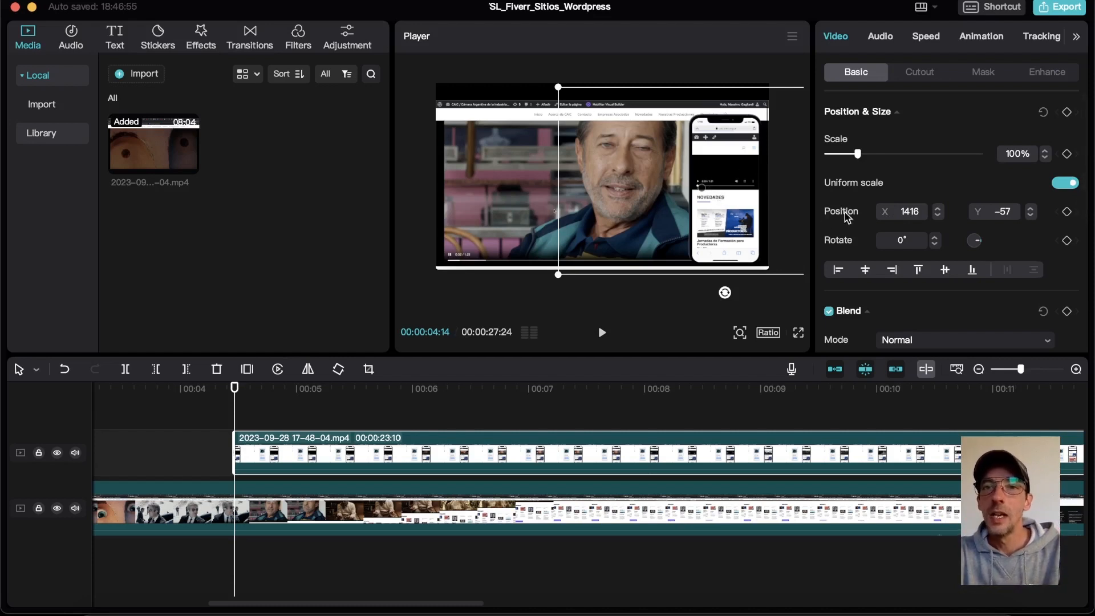
{"action": "left_click", "coordinate": [1067, 212]}
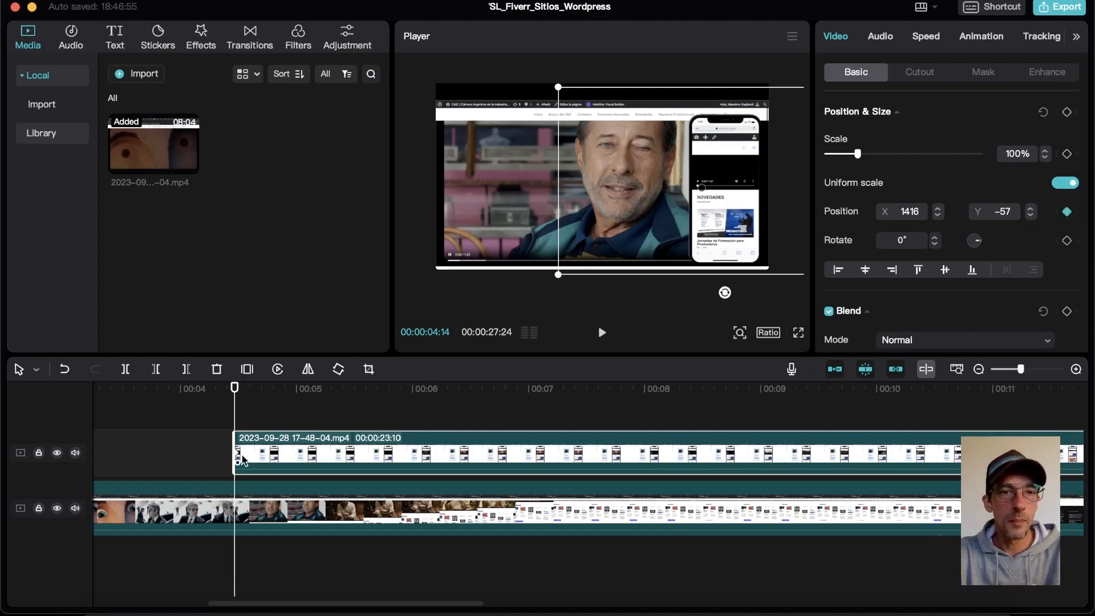
Add a second Position keyframe to the phone clip at 00:00:04:17
{"action": "scroll", "coordinate": [242, 460], "scroll_direction": "up", "scroll_amount": 3}
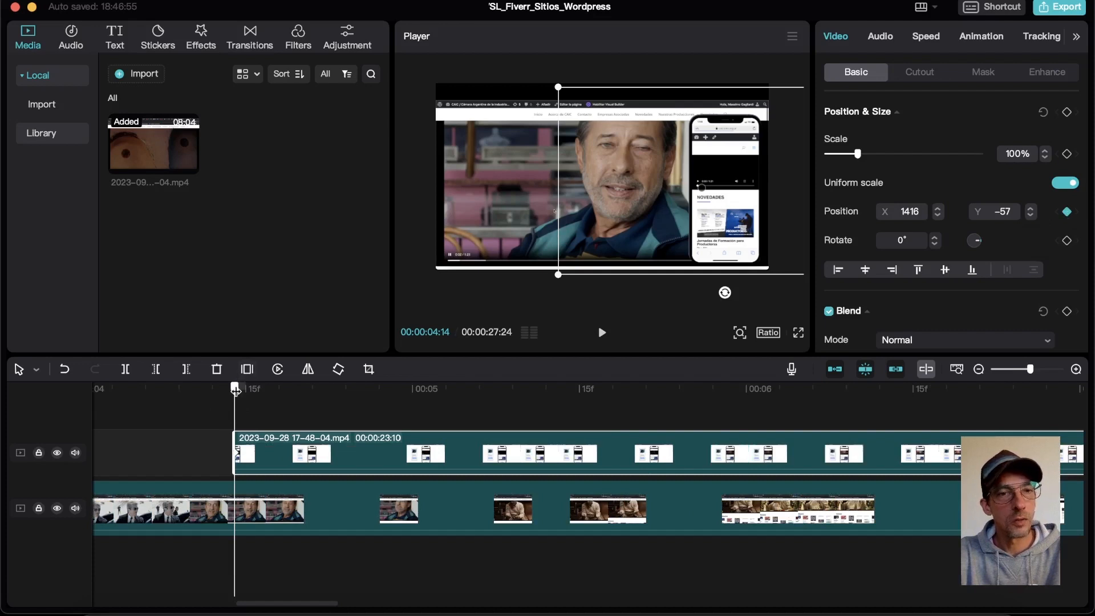
{"action": "left_click_drag", "start_coordinate": [235, 389], "coordinate": [264, 390]}
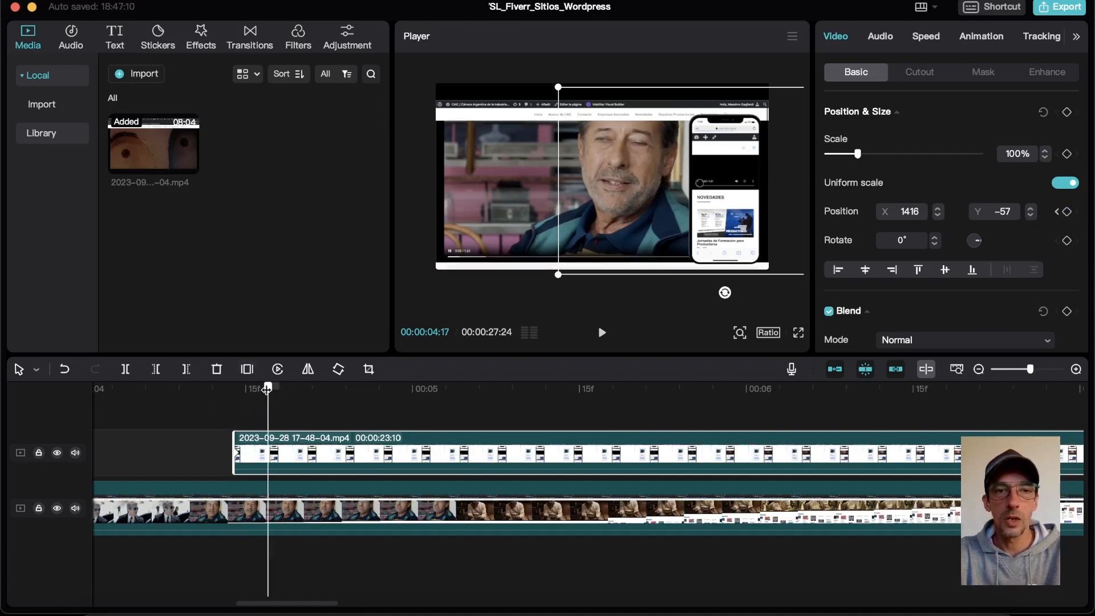
{"action": "left_click", "coordinate": [1067, 212]}
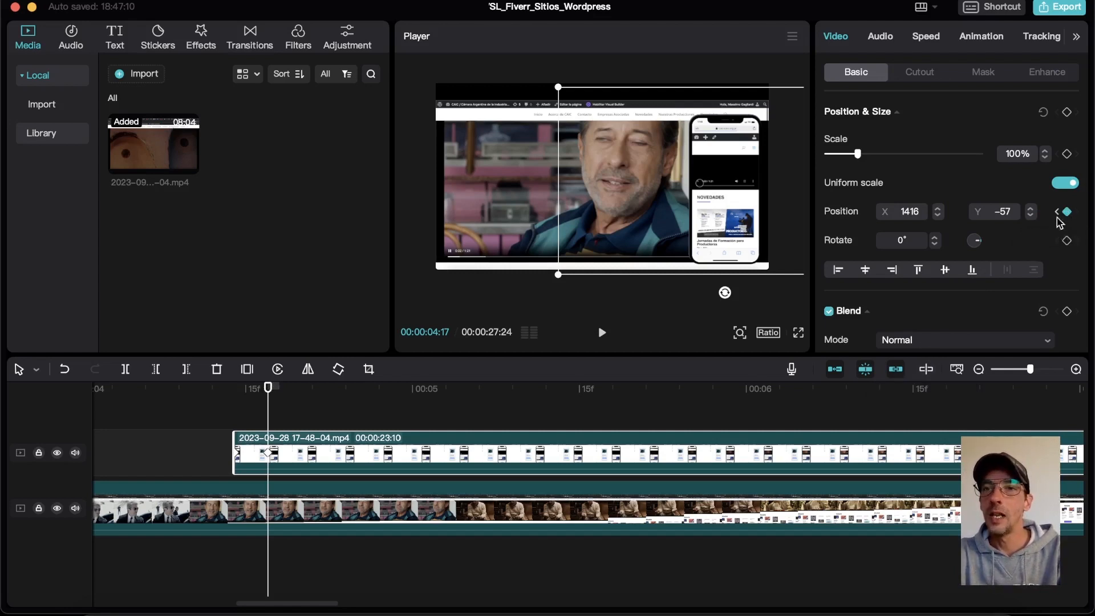
At the phone clip's first keyframe, move the phone out of frame to the right, to position X 2479, Y 0
{"action": "left_click", "coordinate": [1057, 211]}
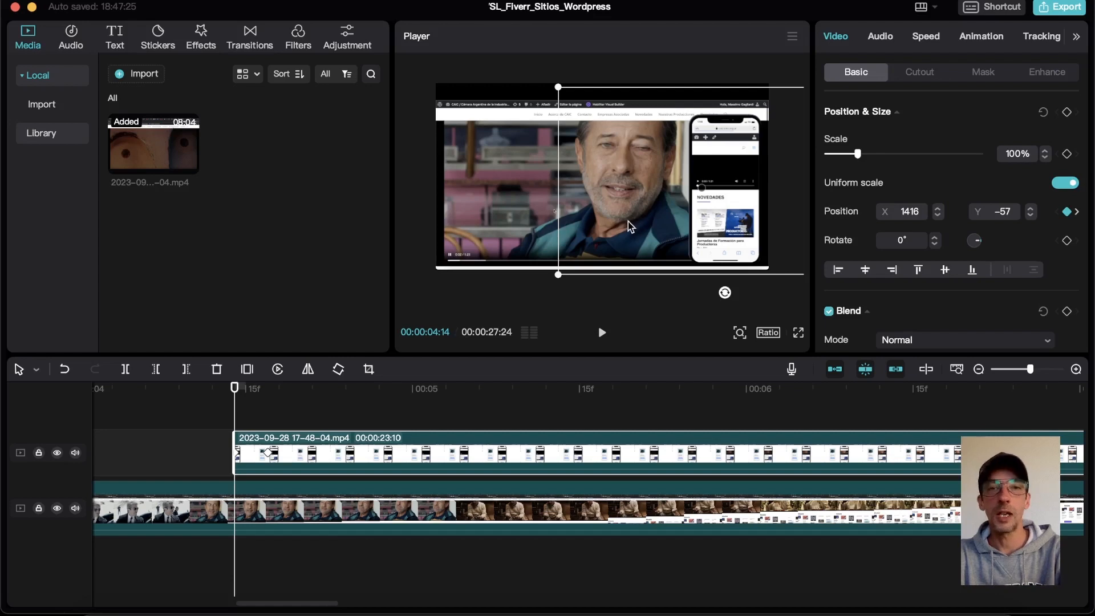
{"action": "left_click_drag", "start_coordinate": [631, 221], "coordinate": [720, 224]}
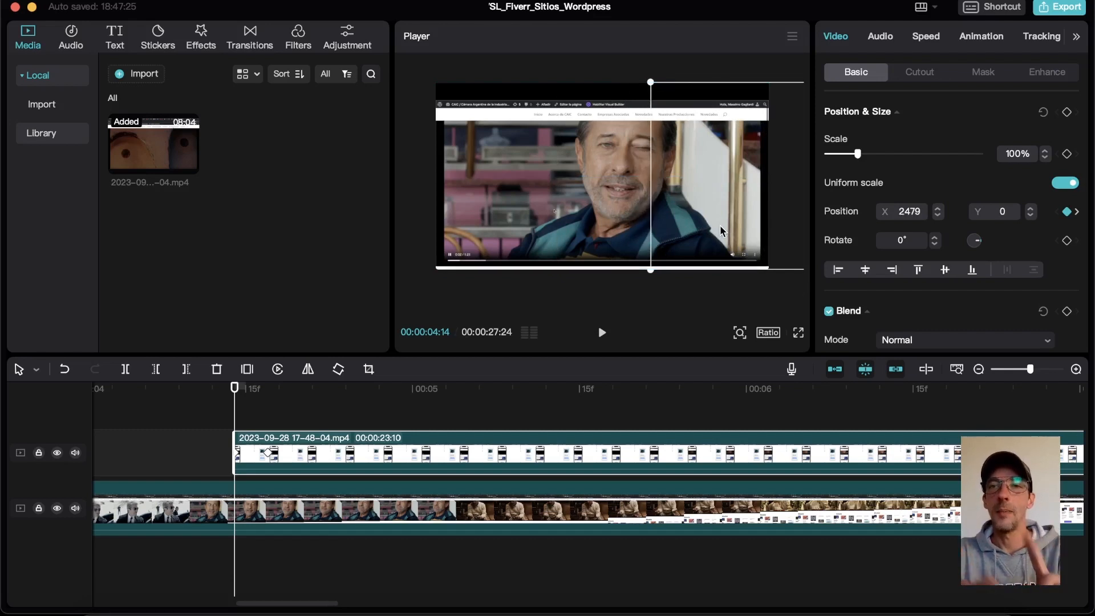
{"action": "left_click", "coordinate": [1077, 213]}
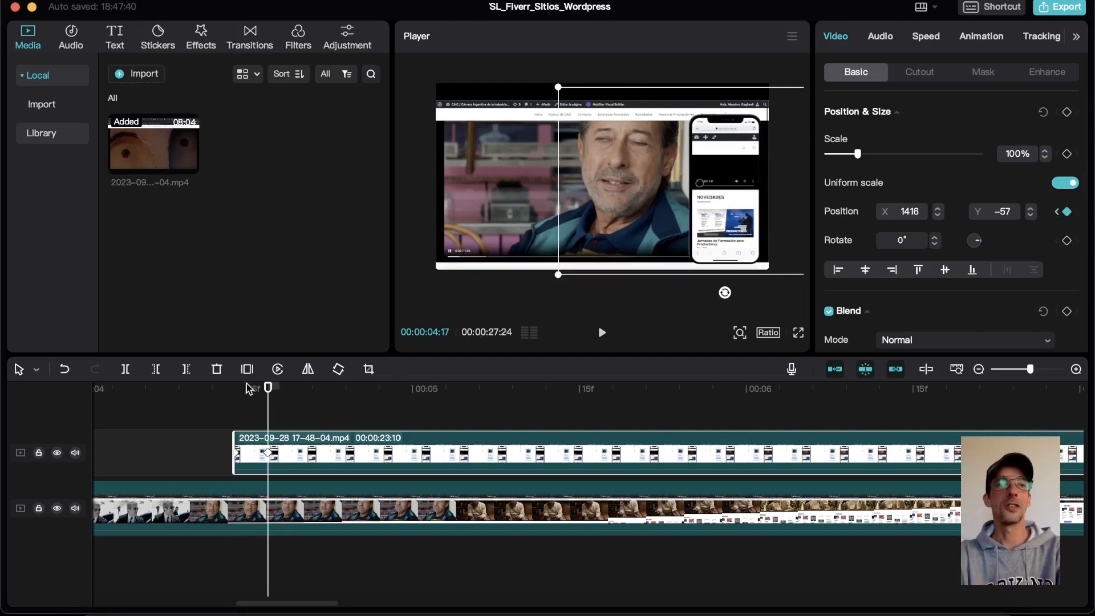
Play back the phone's slide-in from just before the first keyframe to check its speed
{"action": "left_click", "coordinate": [225, 390]}
{"action": "key", "text": "space"}
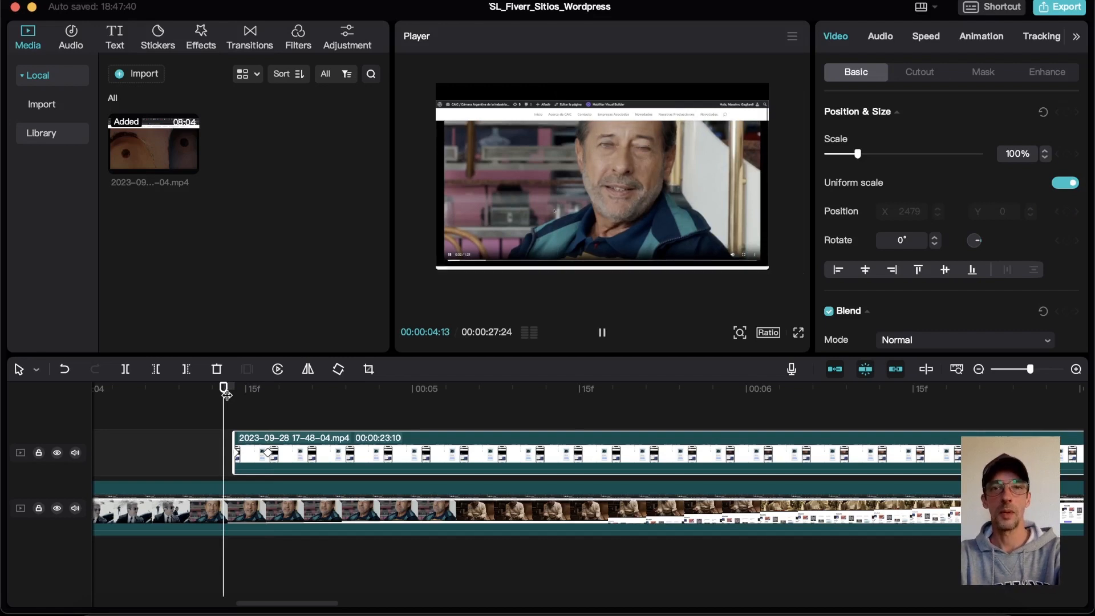
{"action": "left_click", "coordinate": [176, 400]}
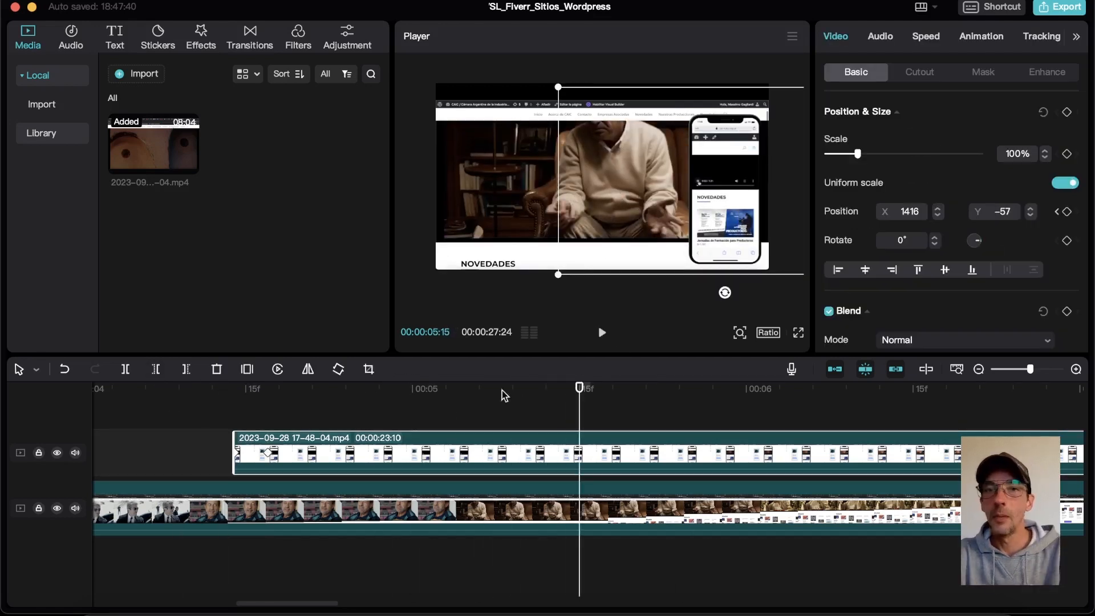
Slow down the slide-in by moving the phone clip's second Position keyframe to about 4.9 seconds
{"action": "left_click", "coordinate": [248, 394]}
{"action": "left_click_drag", "start_coordinate": [272, 392], "coordinate": [344, 389]}
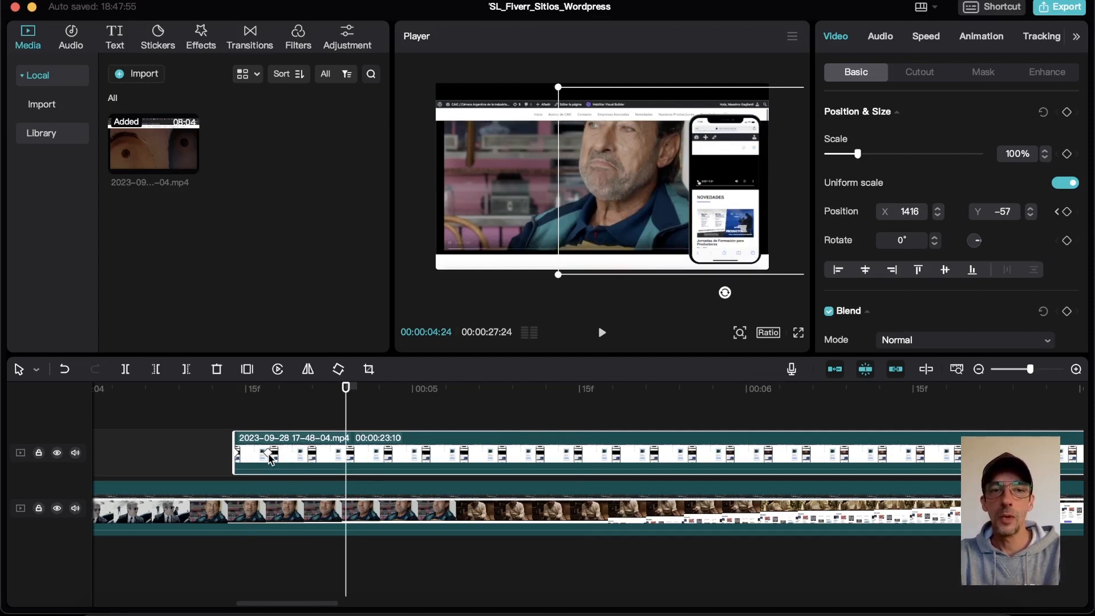
{"action": "left_click", "coordinate": [269, 454]}
{"action": "left_click_drag", "start_coordinate": [268, 455], "coordinate": [370, 453]}
{"action": "scroll", "coordinate": [359, 450], "scroll_direction": "down", "scroll_amount": 3}
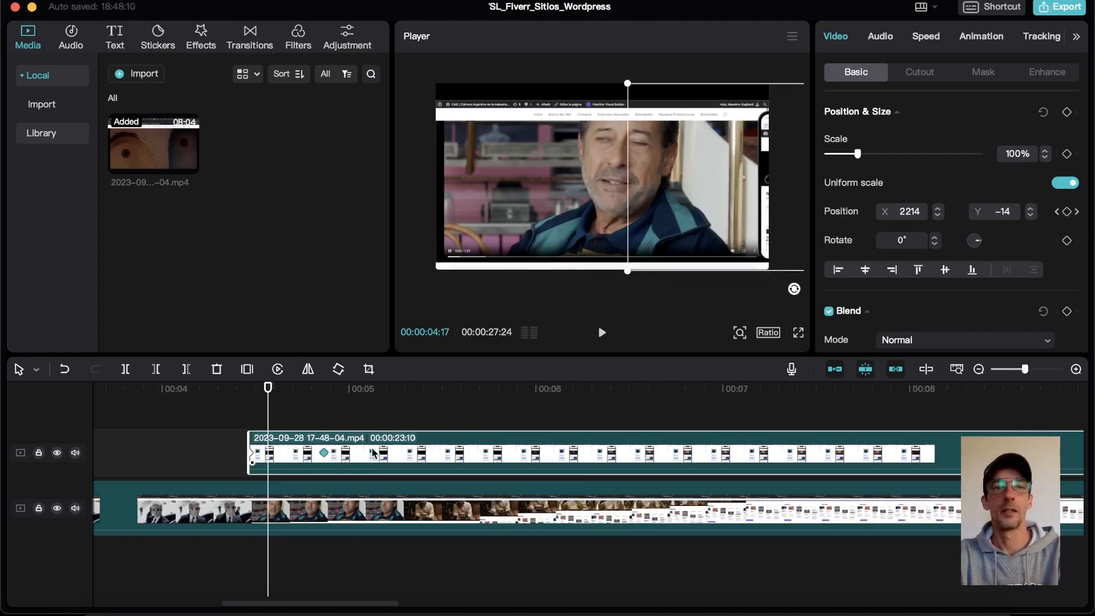
Play back the slower slide-in from around 4 seconds and review the phone and desktop footage running together
{"action": "left_click", "coordinate": [187, 396]}
{"action": "key", "text": "space"}
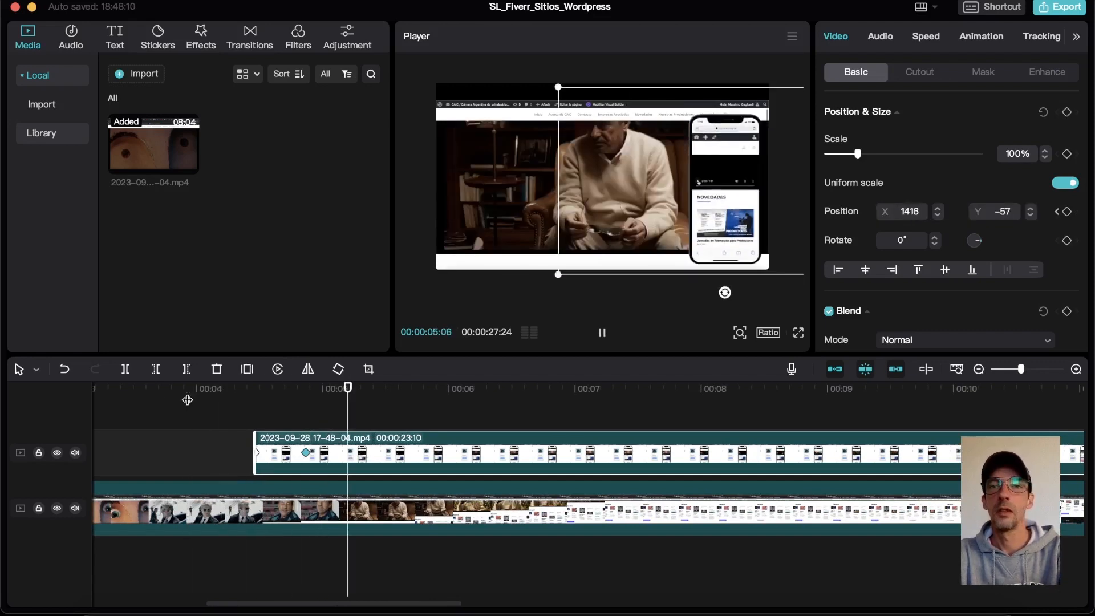
{"action": "key", "text": "space"}
{"action": "left_click", "coordinate": [192, 390]}
{"action": "key", "text": "space"}
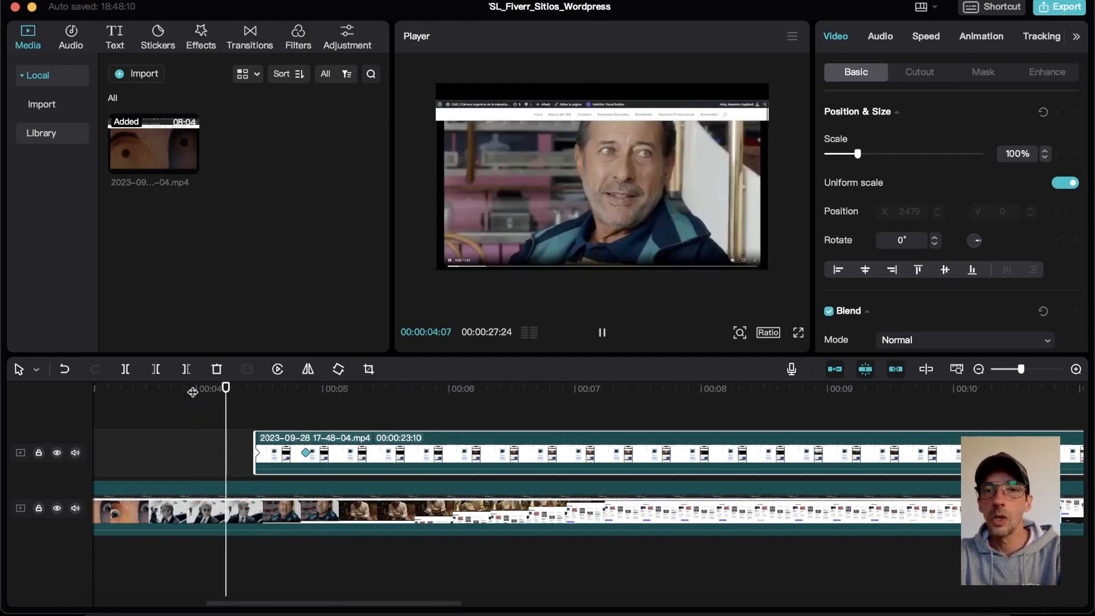
{"action": "key", "text": "space"}
{"action": "left_click", "coordinate": [458, 393]}
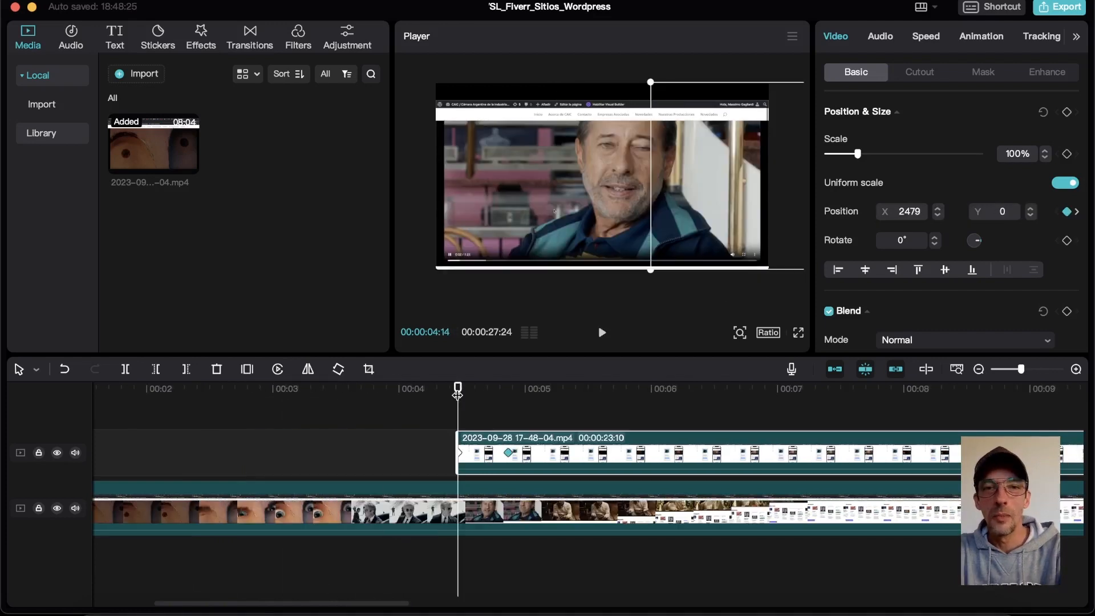
{"action": "key", "text": "space"}
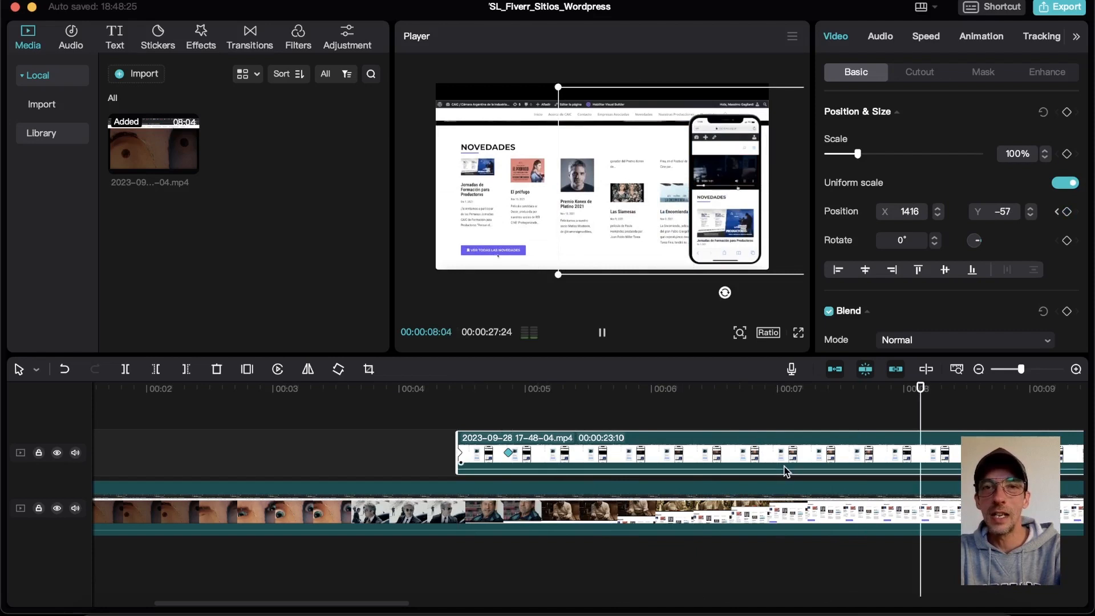
{"action": "key", "text": "space"}
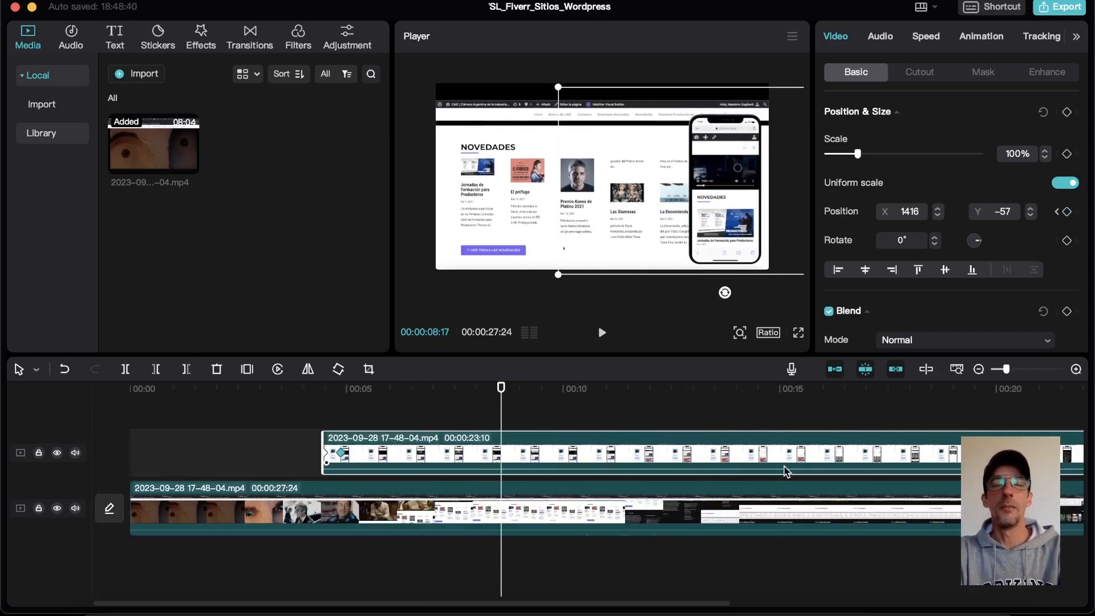
{"action": "left_click", "coordinate": [323, 394]}
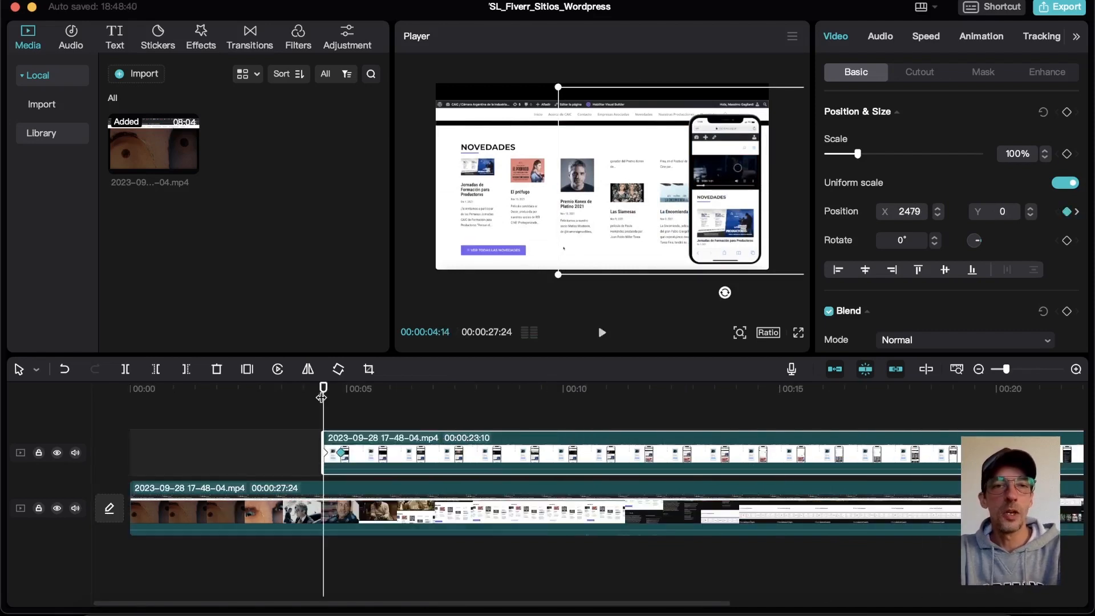
{"action": "key", "text": "space"}
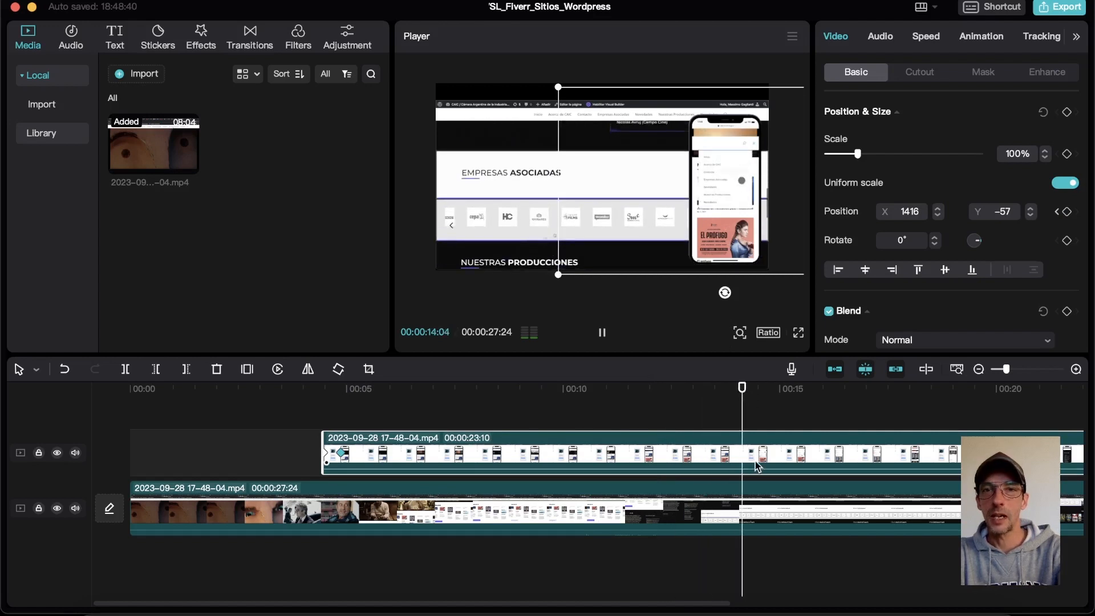
{"action": "key", "text": "space"}
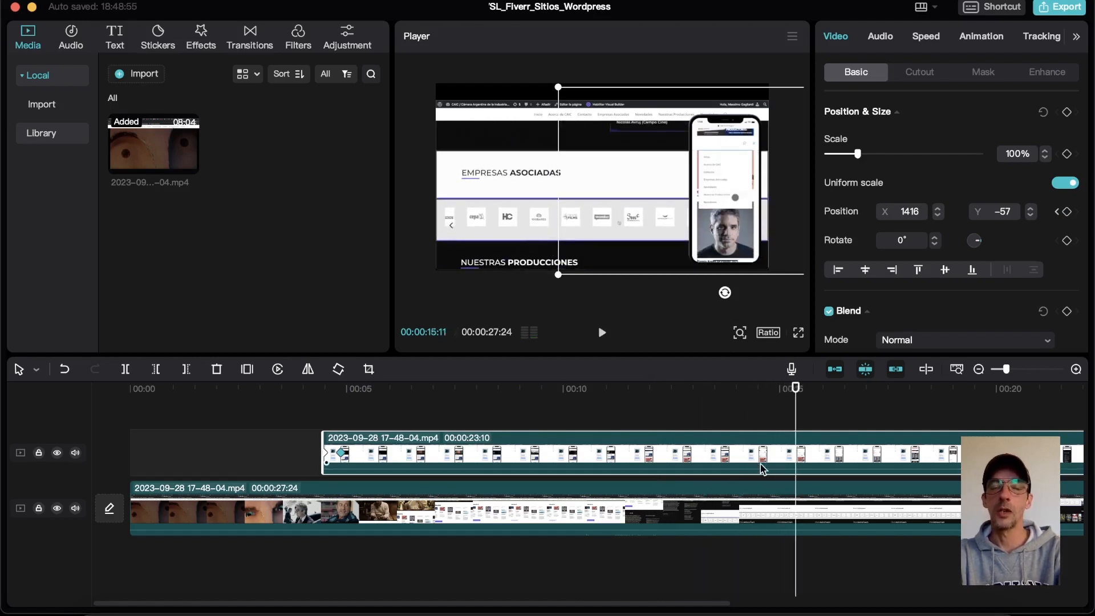
Add Position, Scale and Opacity keyframes to the phone clip at 00:00:15:24 to mark the start of its exit
{"action": "scroll", "coordinate": [771, 470], "scroll_direction": "right", "scroll_amount": 10}
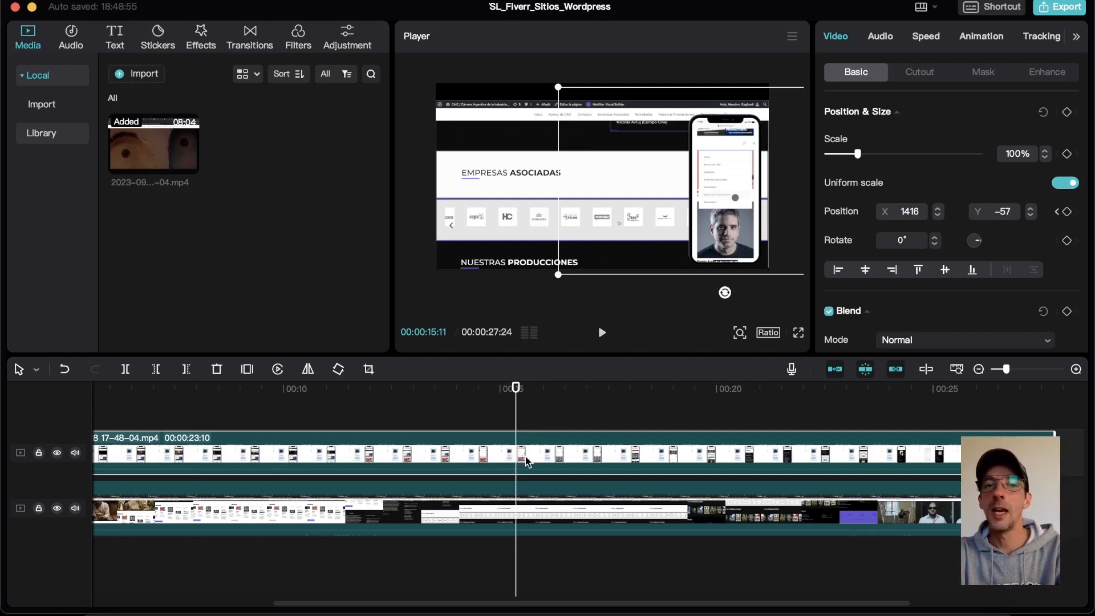
{"action": "left_click_drag", "start_coordinate": [513, 398], "coordinate": [534, 393]}
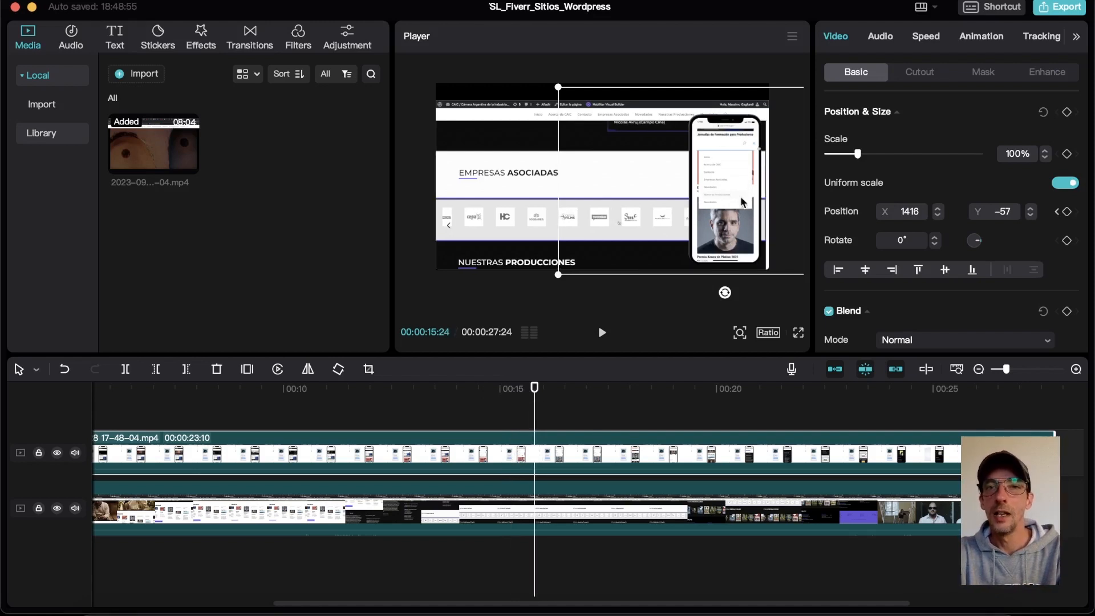
{"action": "left_click", "coordinate": [1067, 212]}
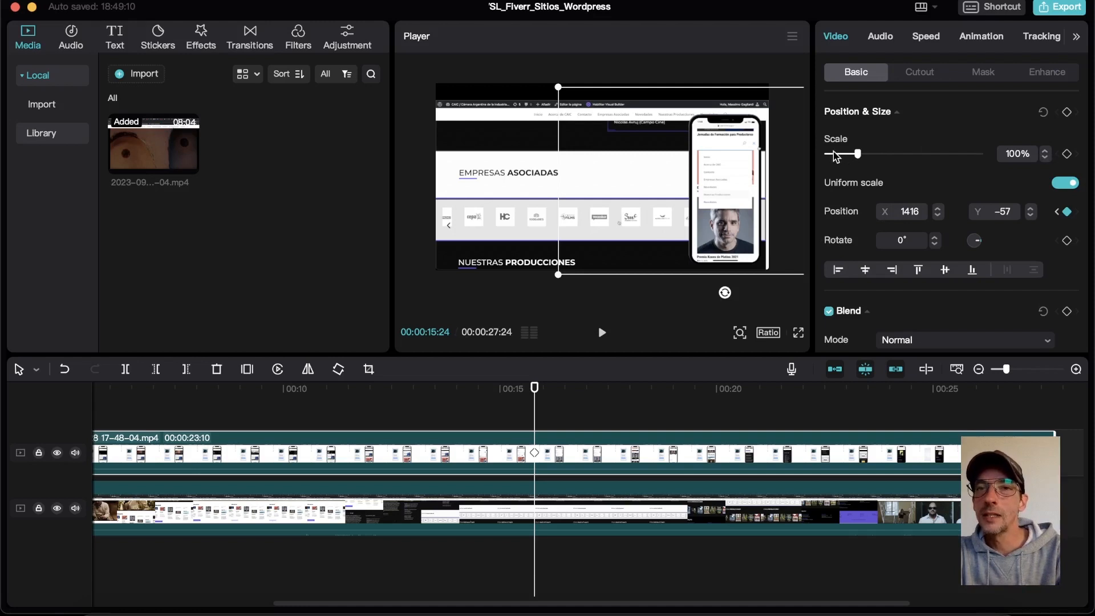
{"action": "left_click", "coordinate": [1066, 153]}
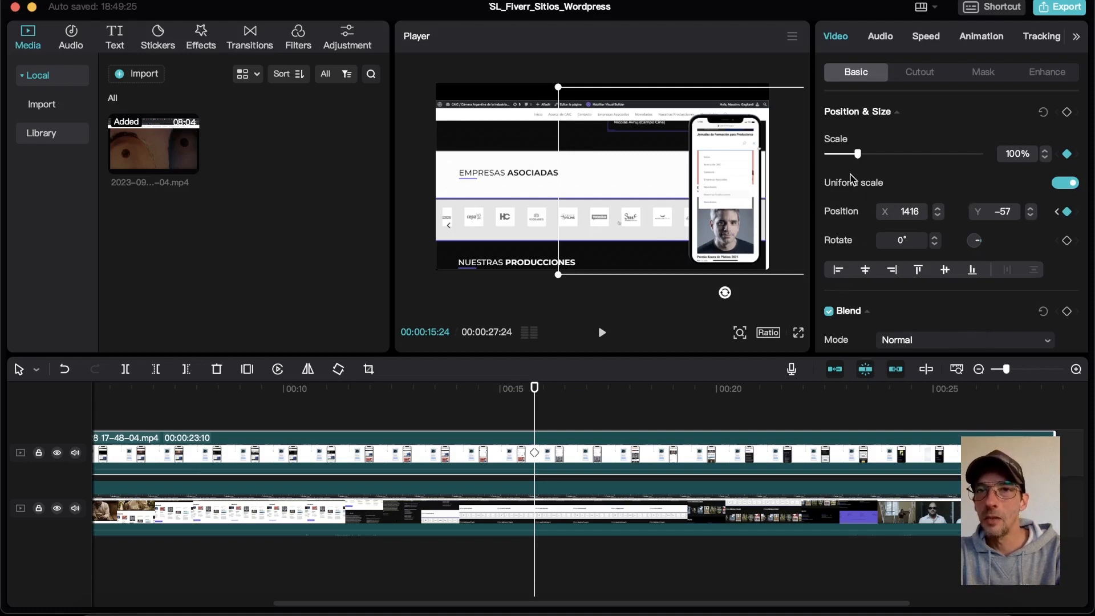
{"action": "scroll", "coordinate": [851, 179], "scroll_direction": "down", "scroll_amount": 4}
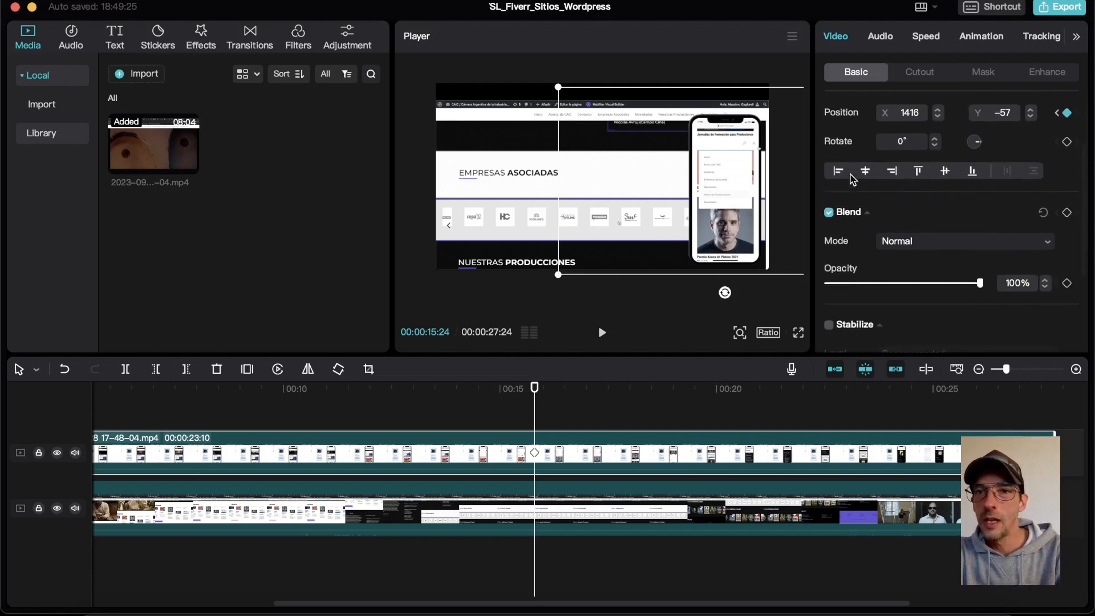
{"action": "left_click", "coordinate": [1067, 283]}
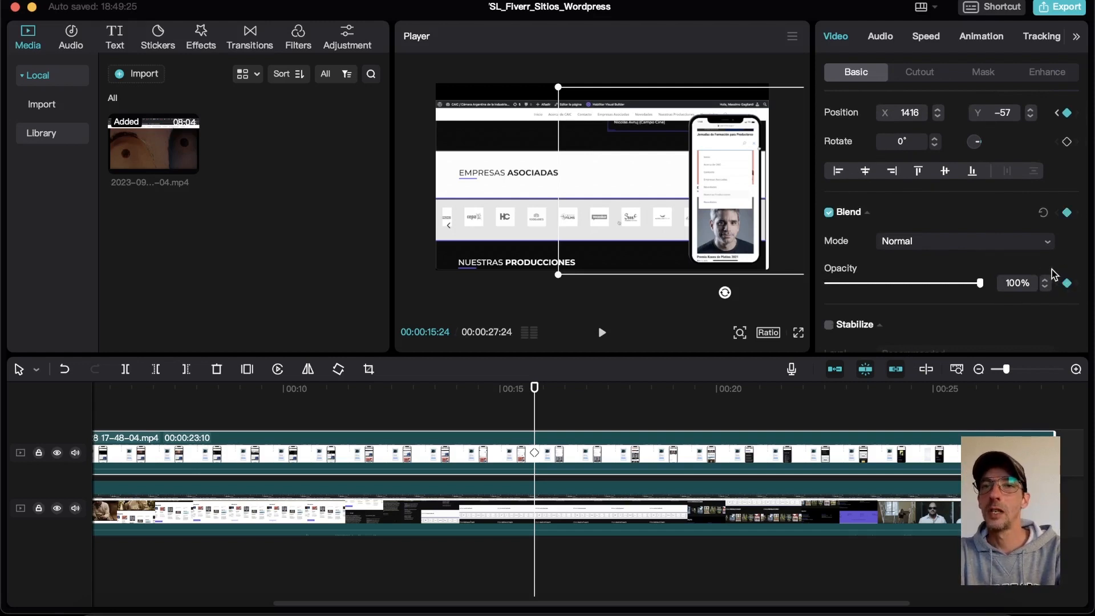
{"action": "scroll", "coordinate": [1025, 180], "scroll_direction": "up", "scroll_amount": 3}
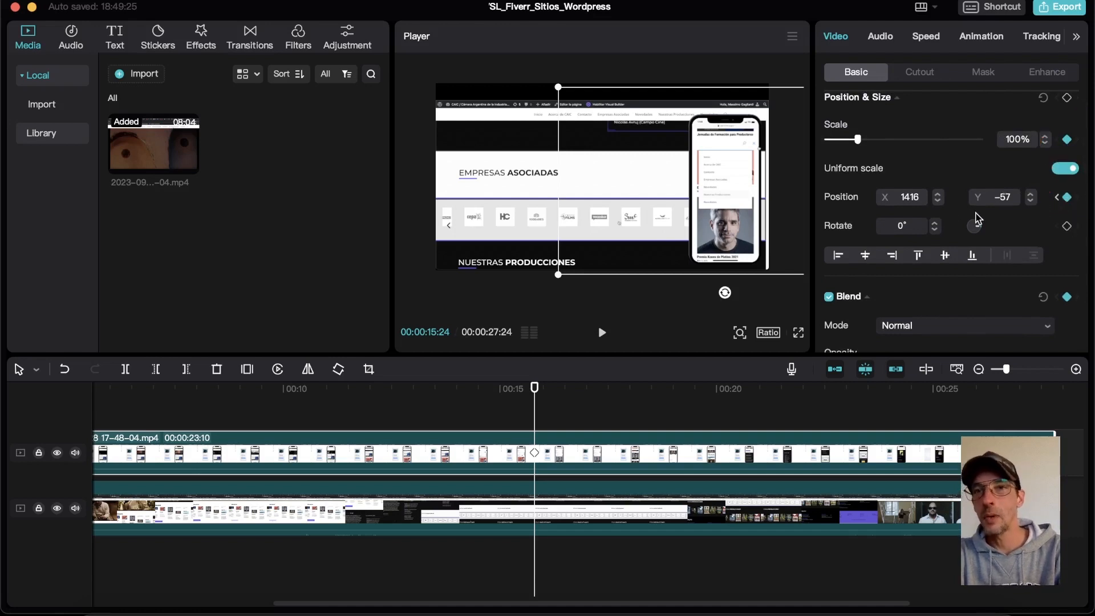
{"action": "scroll", "coordinate": [1004, 240], "scroll_direction": "down", "scroll_amount": 4}
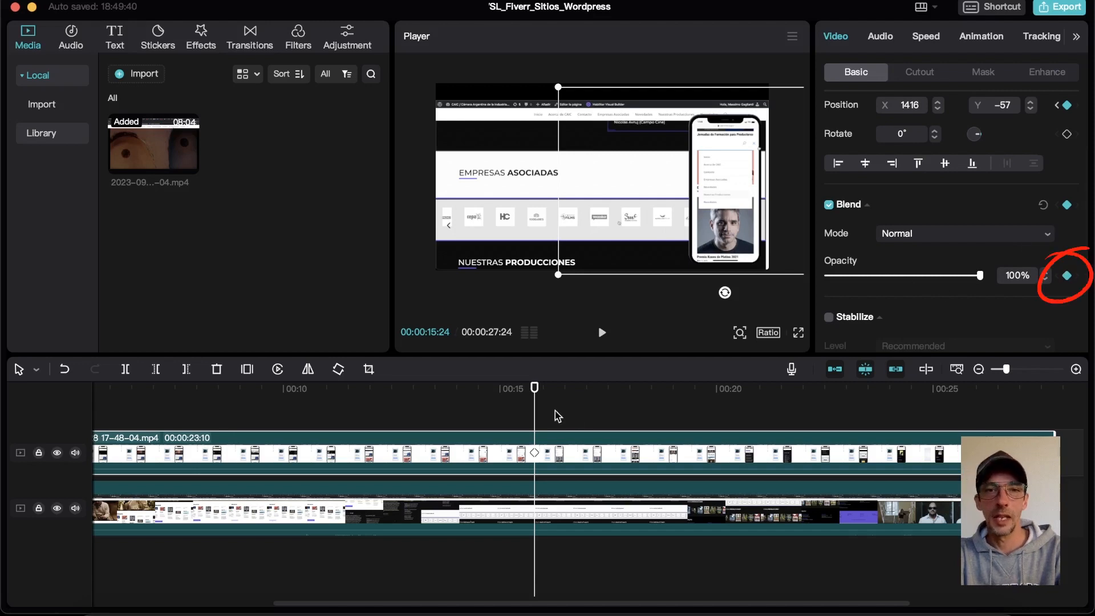
Add Opacity, Position and Scale keyframes to the phone clip at 00:00:17:08 to mark the end of its exit
{"action": "left_click_drag", "start_coordinate": [535, 391], "coordinate": [598, 382]}
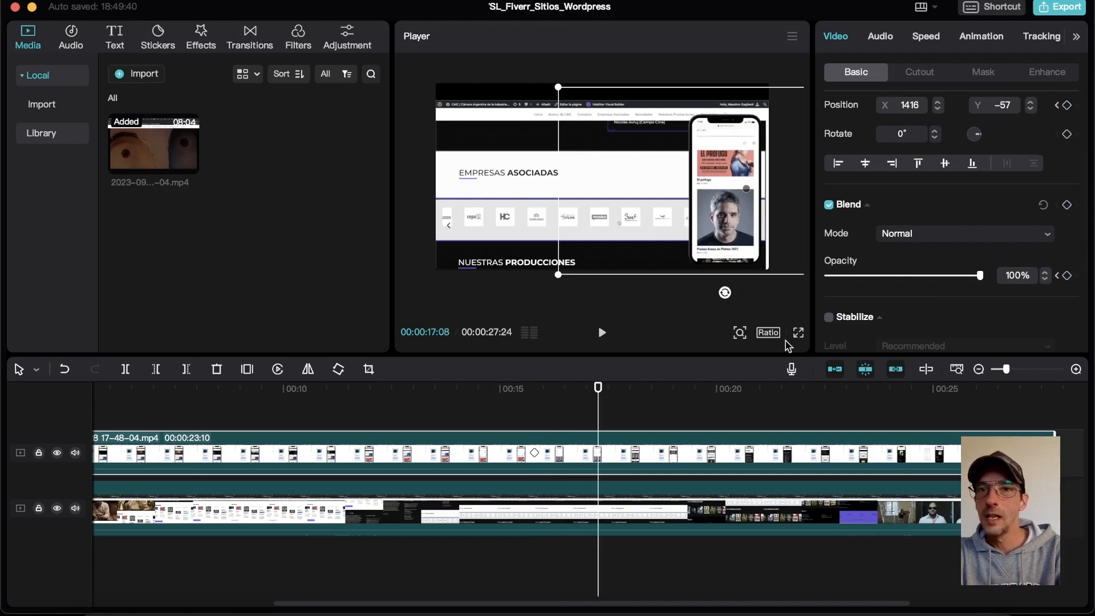
{"action": "left_click", "coordinate": [1067, 275]}
{"action": "scroll", "coordinate": [1066, 166], "scroll_direction": "up", "scroll_amount": 4}
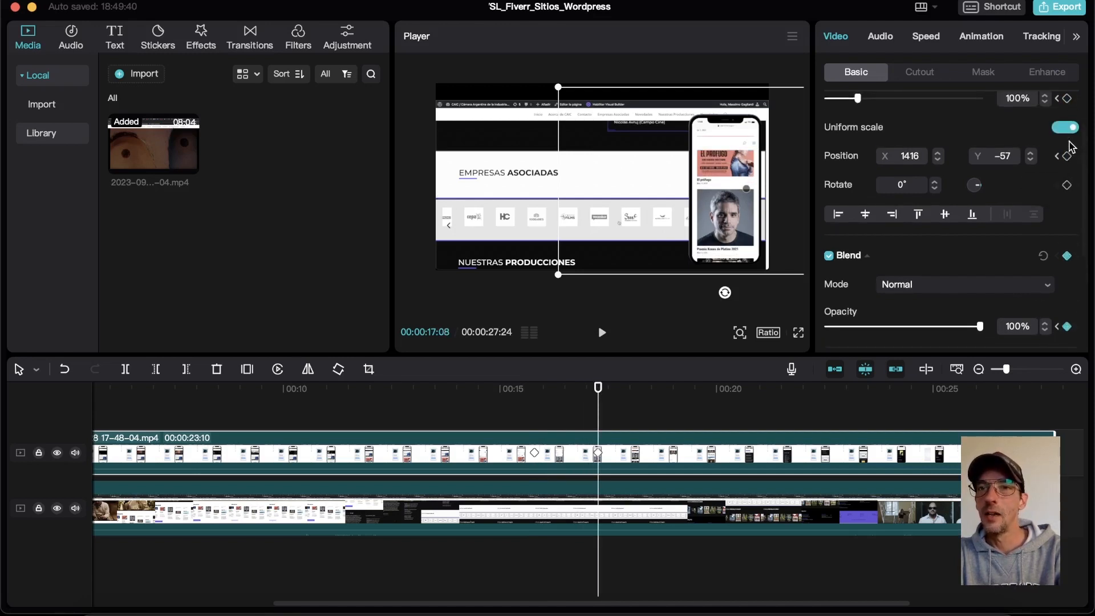
{"action": "left_click", "coordinate": [1067, 203]}
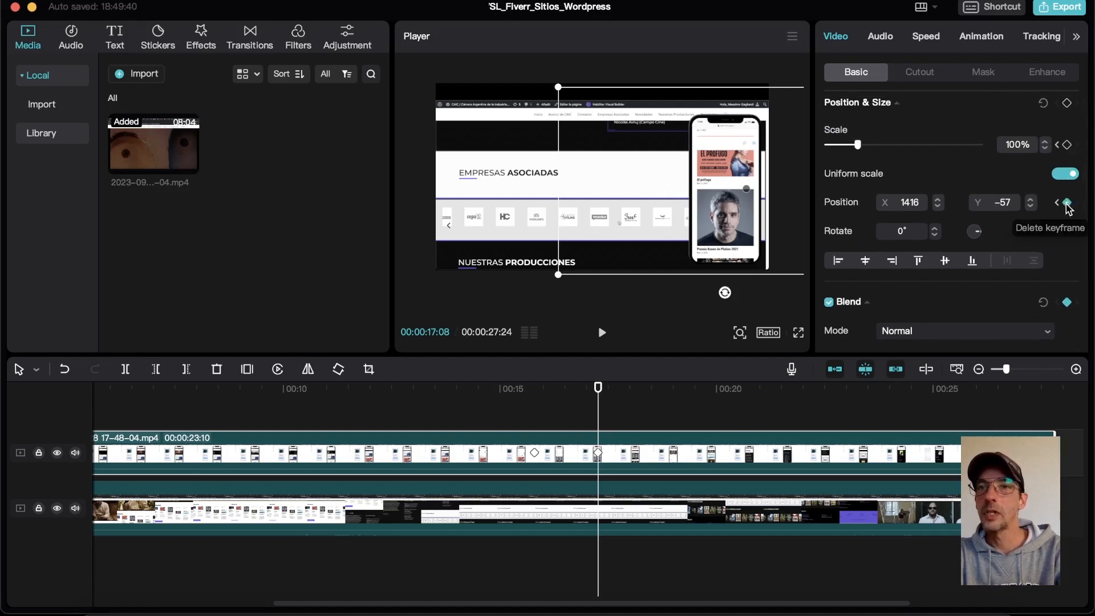
{"action": "scroll", "coordinate": [1044, 126], "scroll_direction": "up", "scroll_amount": 1}
{"action": "left_click", "coordinate": [1066, 153]}
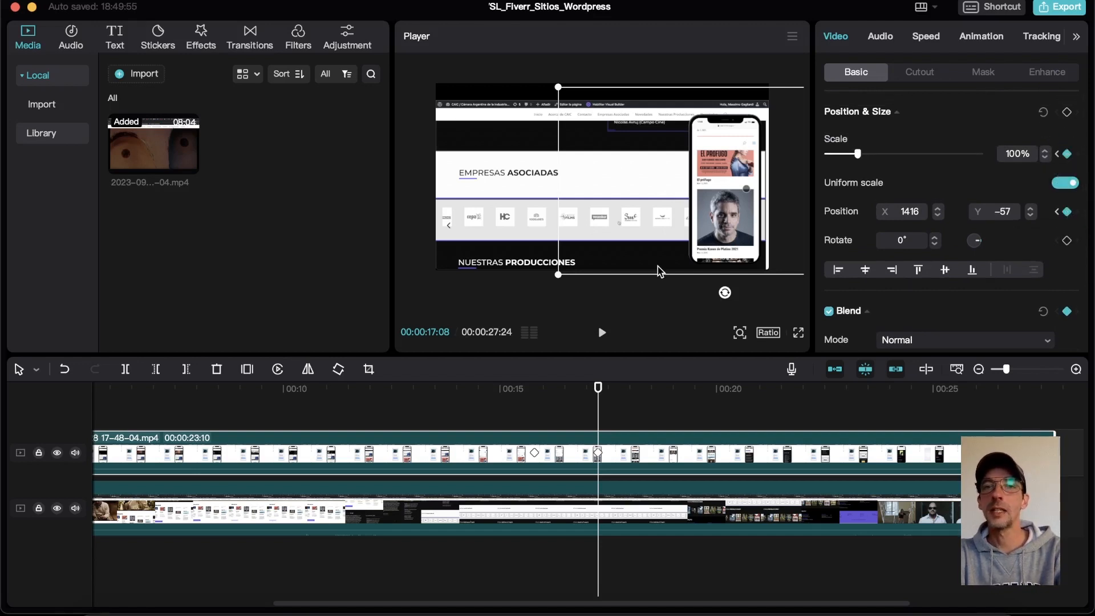
At the phone clip's 00:00:17:08 keyframe, enlarge the clip to 224% scale and reduce its opacity to 0%
{"action": "scroll", "coordinate": [583, 228], "scroll_direction": "down", "scroll_amount": 5}
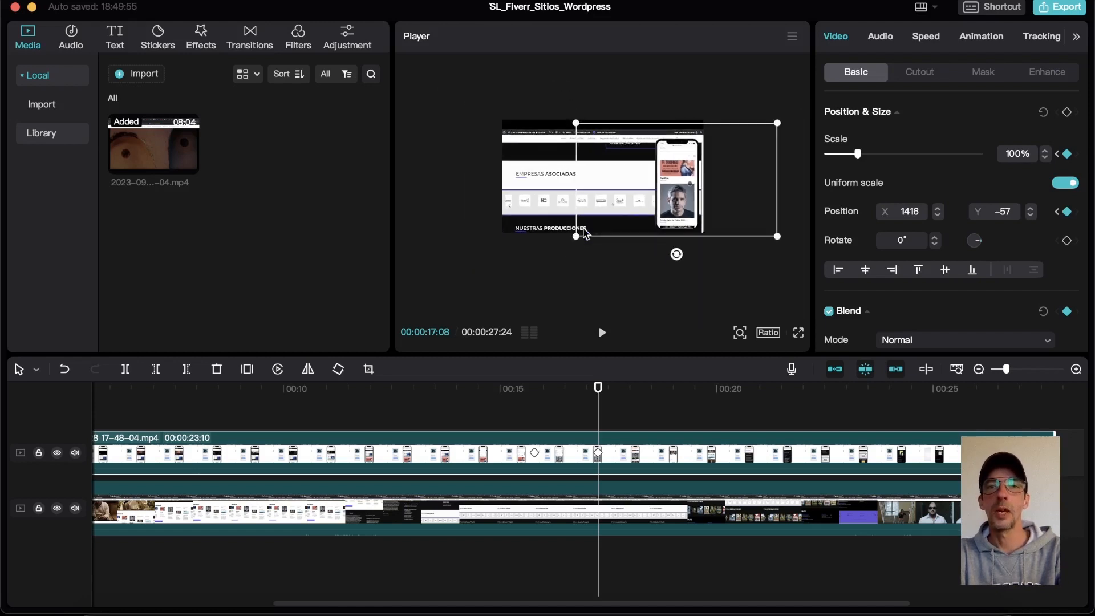
{"action": "left_click_drag", "start_coordinate": [575, 237], "coordinate": [452, 299]}
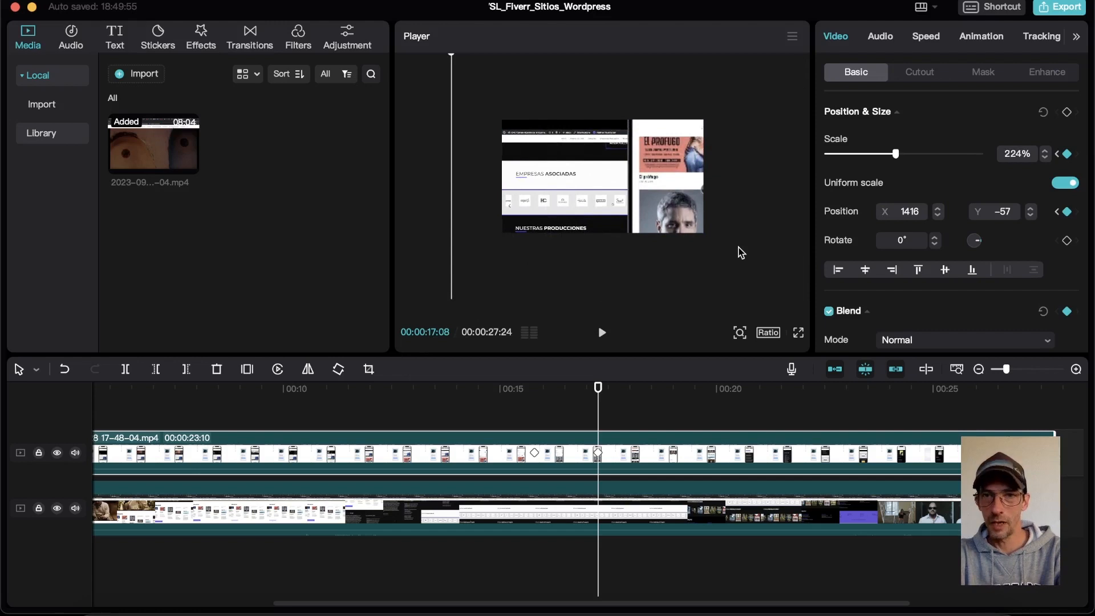
{"action": "scroll", "coordinate": [1026, 203], "scroll_direction": "down", "scroll_amount": 3}
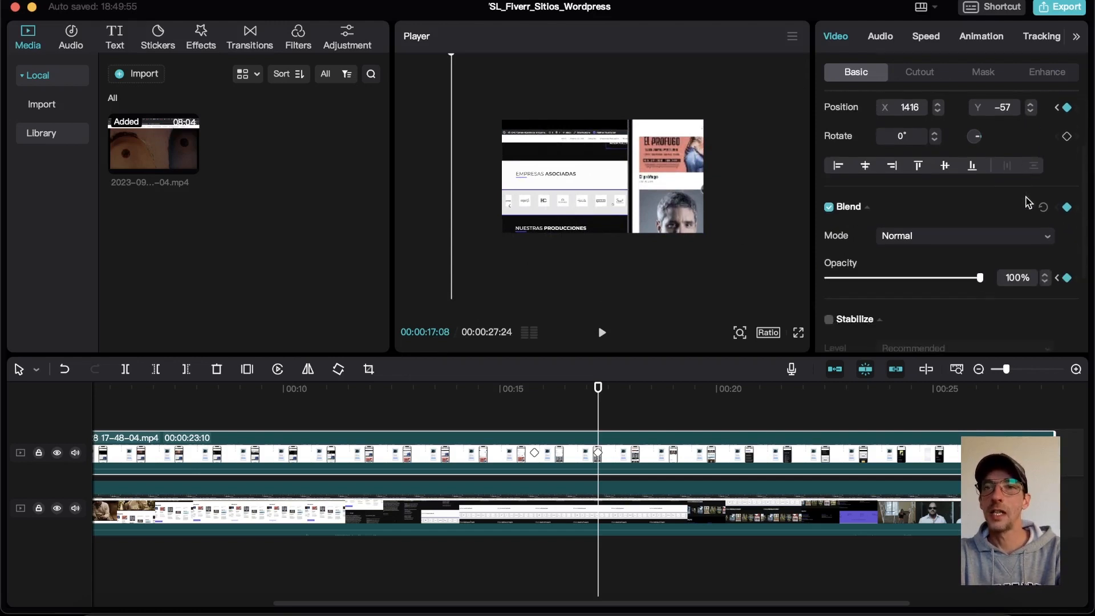
{"action": "scroll", "coordinate": [1029, 203], "scroll_direction": "up", "scroll_amount": 3}
{"action": "scroll", "coordinate": [970, 240], "scroll_direction": "down", "scroll_amount": 3}
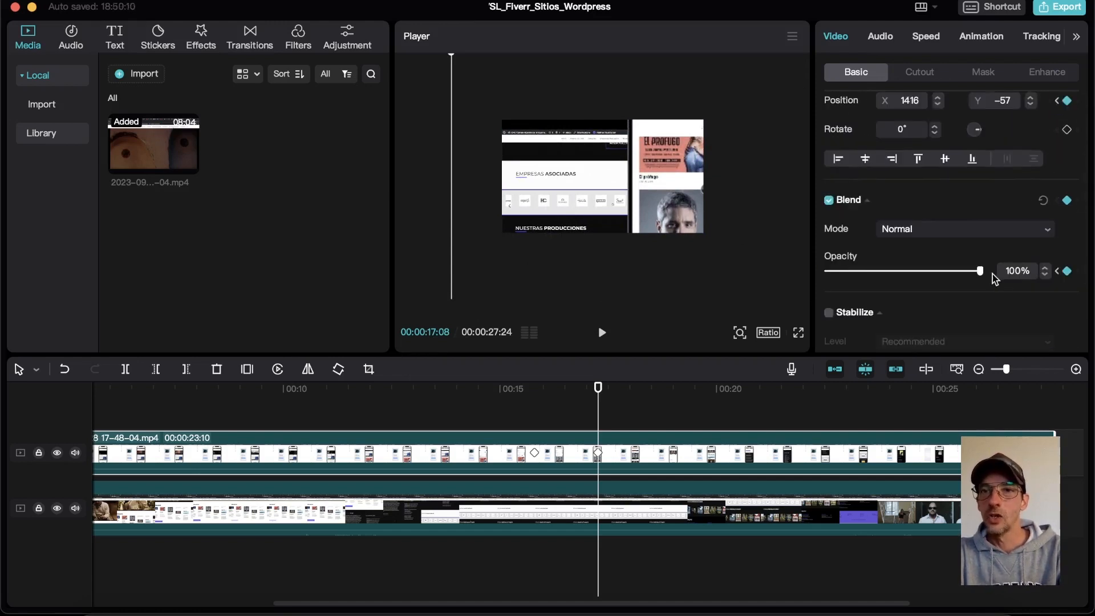
{"action": "left_click_drag", "start_coordinate": [981, 275], "coordinate": [824, 275]}
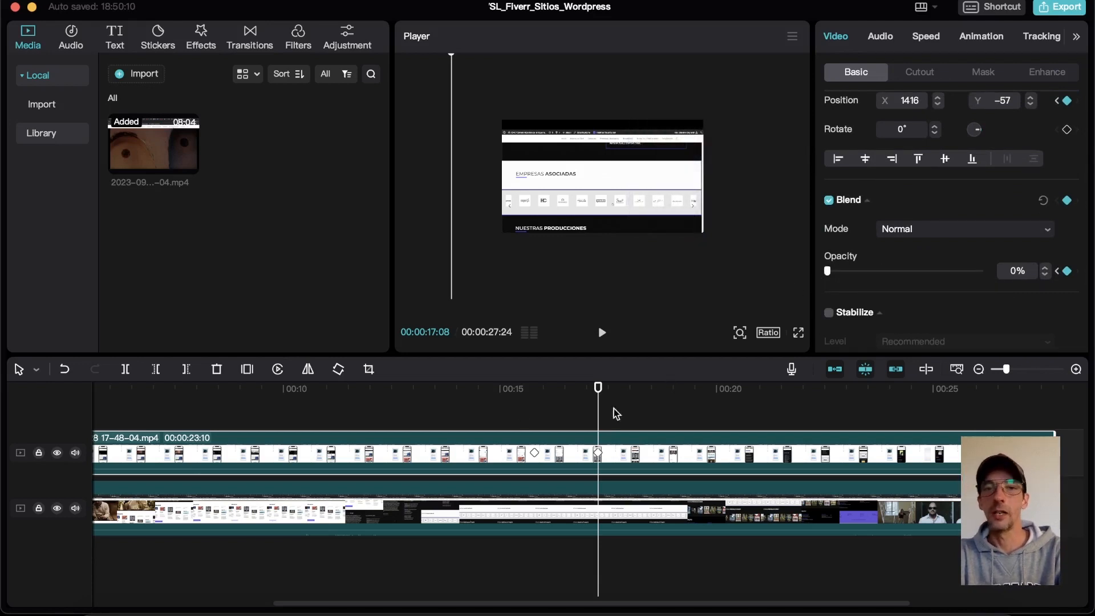
Play back the phone's zoom-and-fade exit from before its starting keyframe to check the speed
{"action": "left_click", "coordinate": [512, 391]}
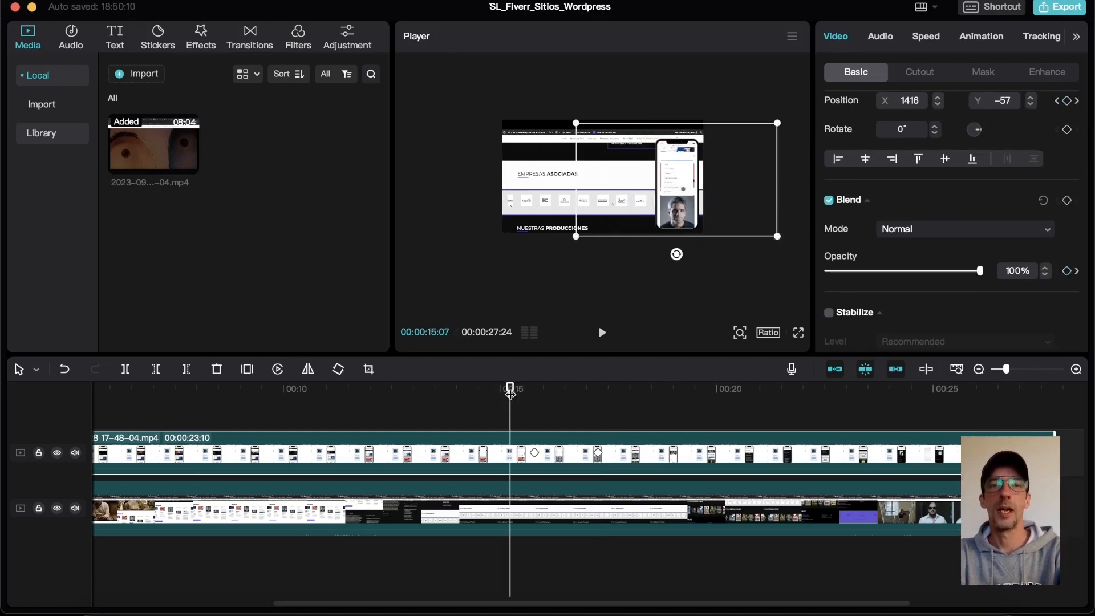
{"action": "left_click", "coordinate": [401, 390]}
{"action": "key", "text": "space"}
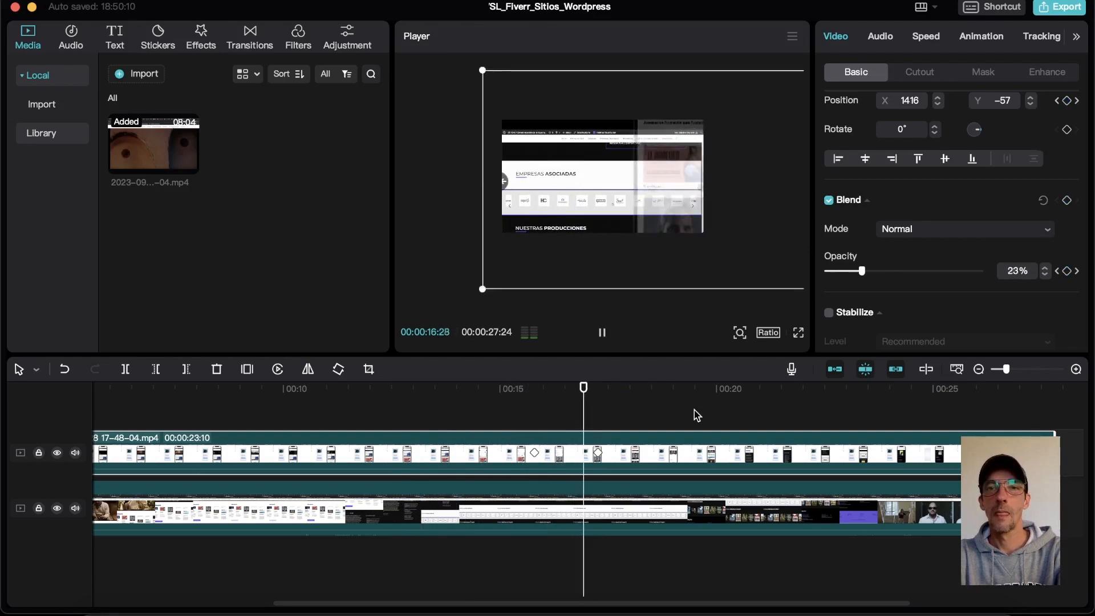
{"action": "key", "text": "space"}
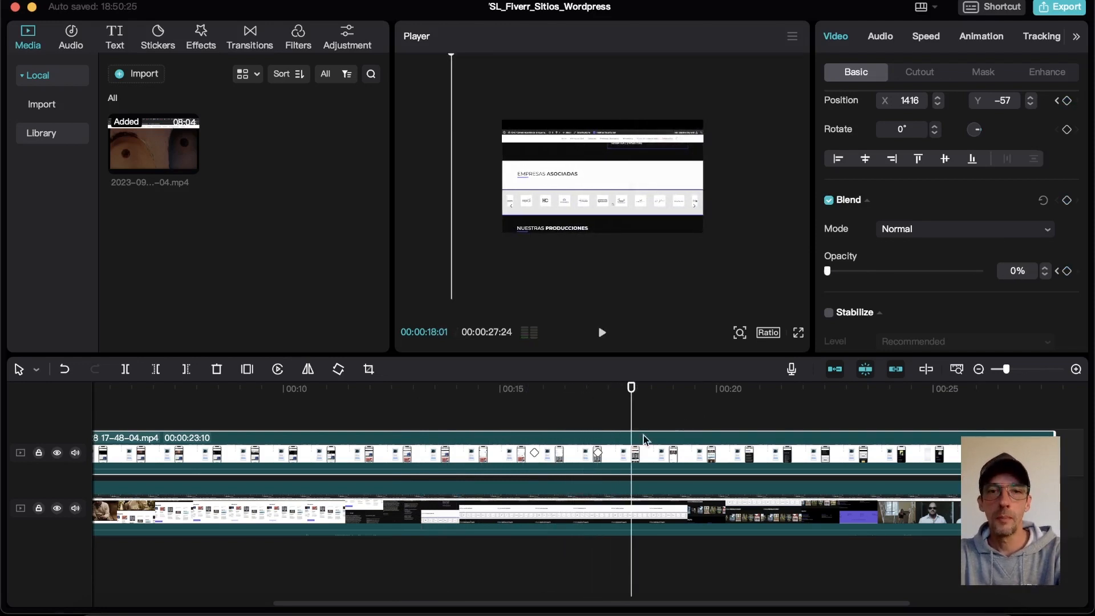
Speed up the phone's exit by moving its ending keyframe to about 16.4 seconds, and play back the faster zoom-and-fade
{"action": "left_click", "coordinate": [600, 454]}
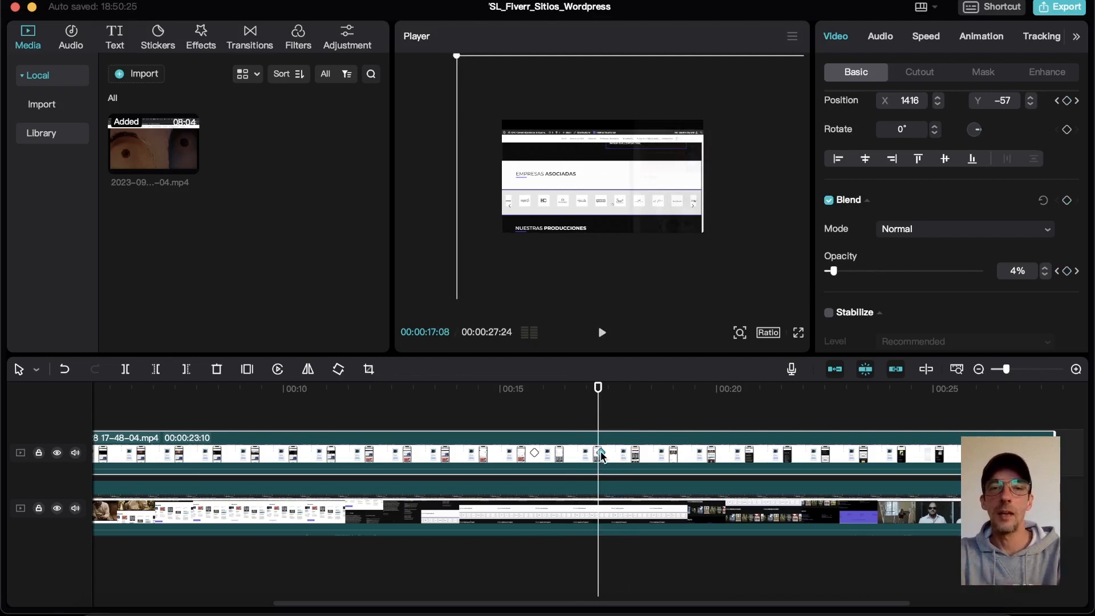
{"action": "left_click_drag", "start_coordinate": [602, 456], "coordinate": [559, 458]}
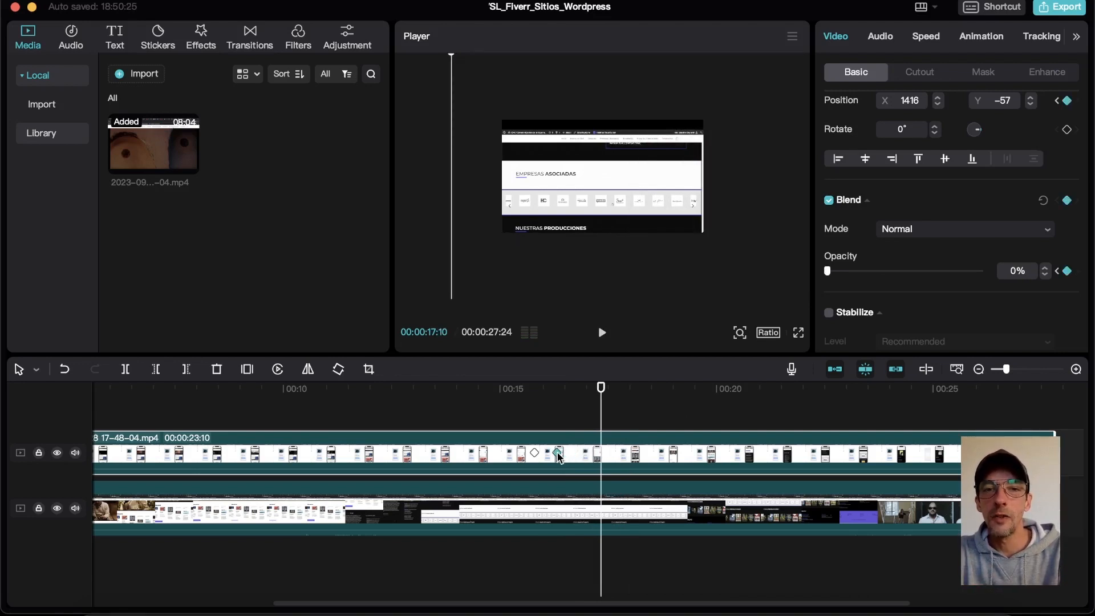
{"action": "left_click", "coordinate": [475, 389]}
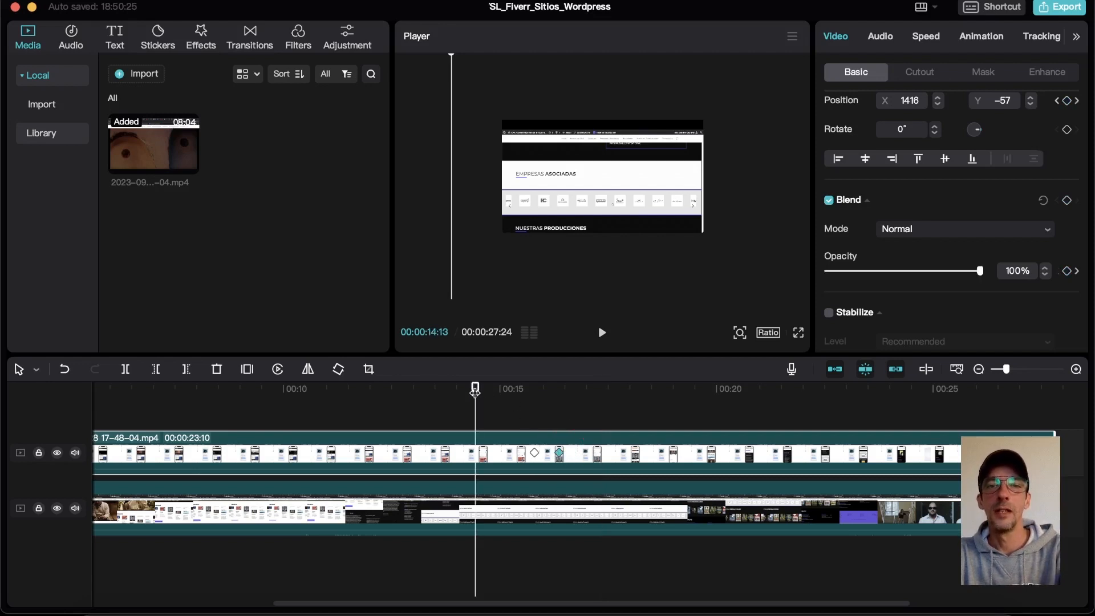
{"action": "key", "text": "space"}
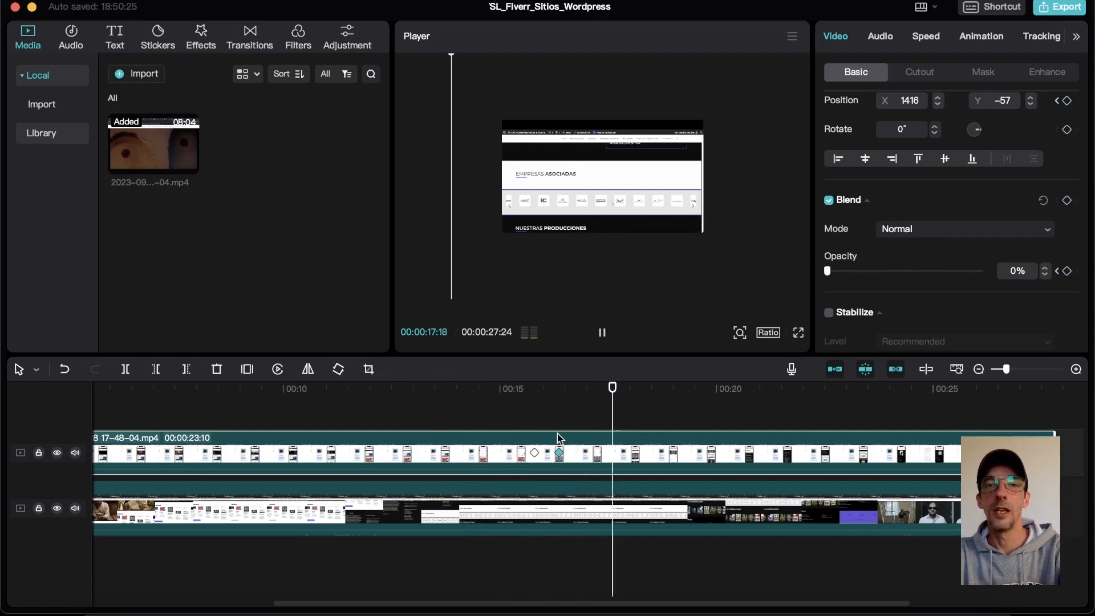
{"action": "key", "text": "space"}
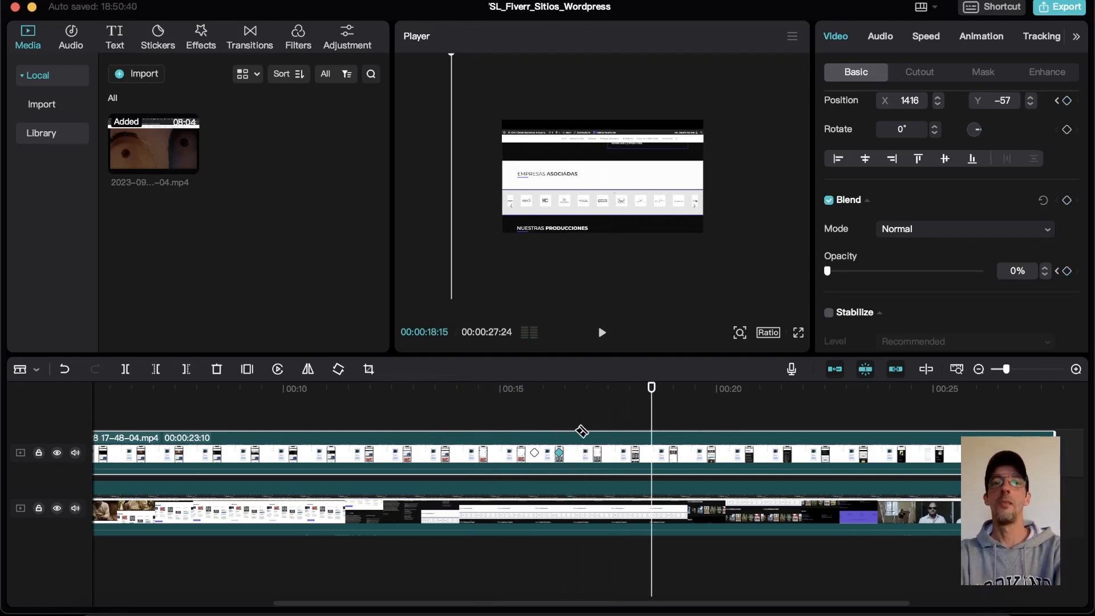